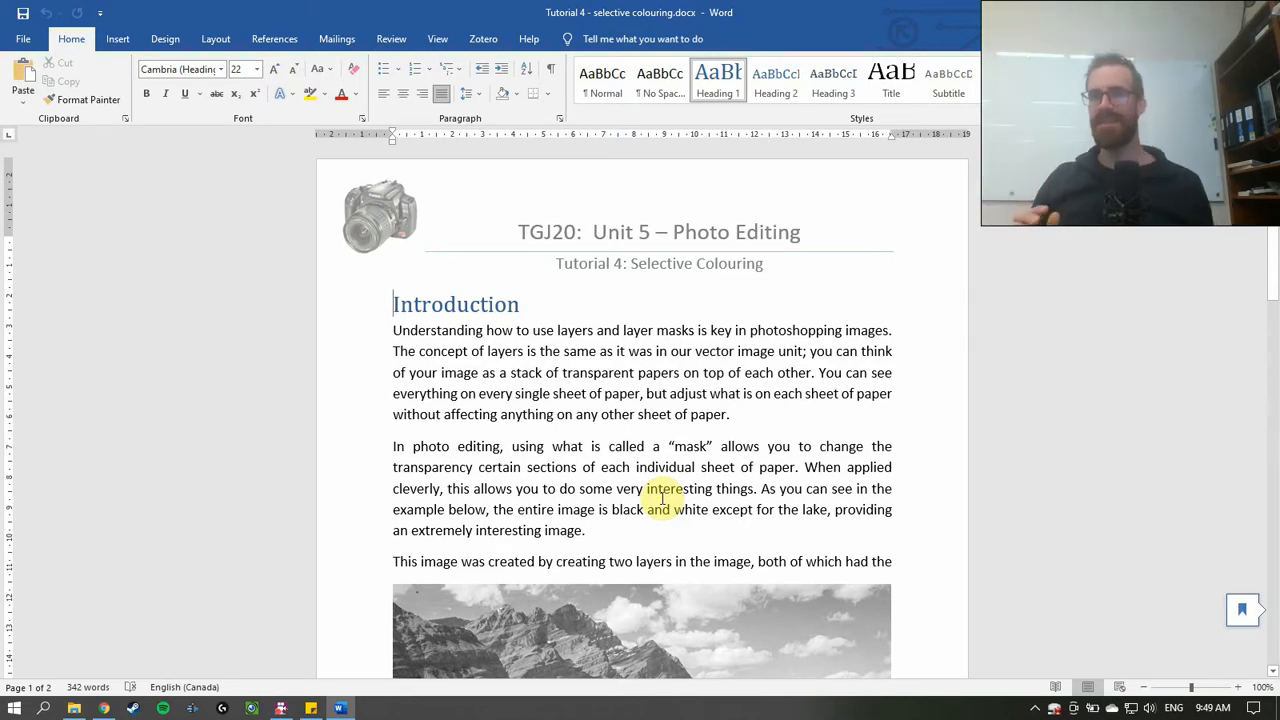
- Read through the Selective Colouring tutorial's introduction and examine its black-and-white example image with the coloured lake
{"action": "scroll", "coordinate": [660, 495], "scroll_direction": "down", "scroll_amount": 3}
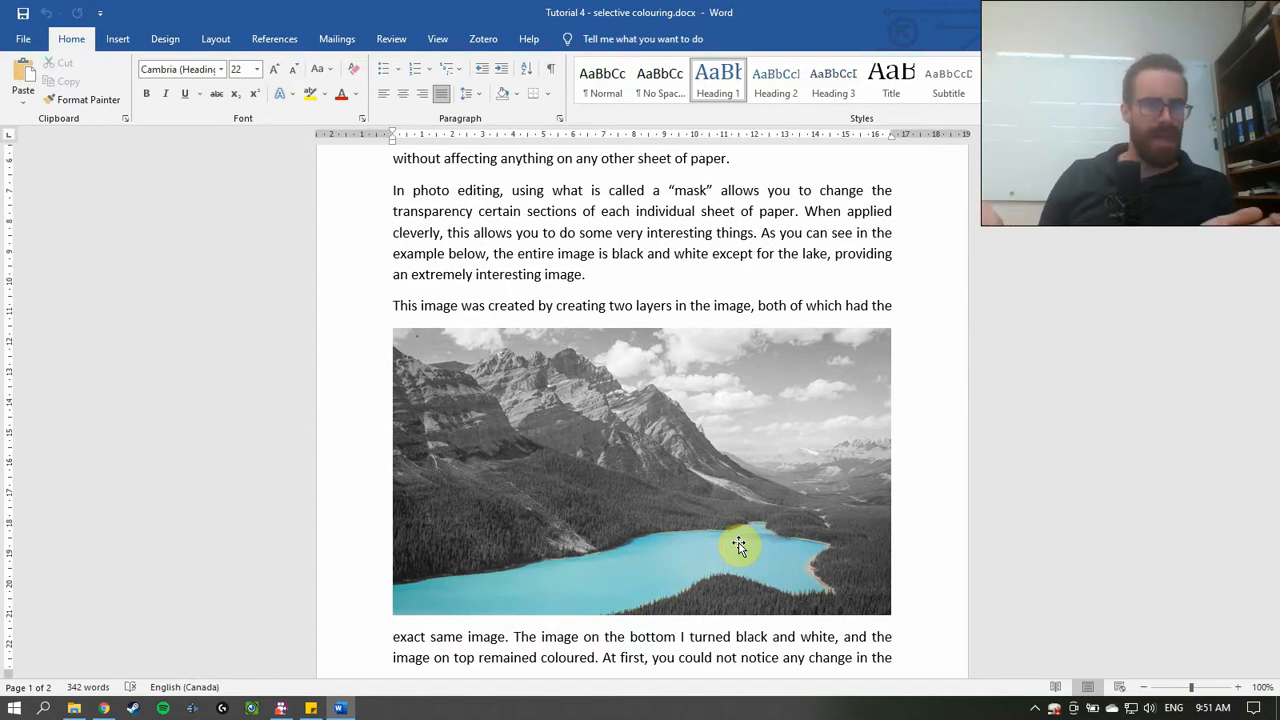
{"action": "scroll", "coordinate": [712, 430], "scroll_direction": "down", "scroll_amount": 6}
{"action": "scroll", "coordinate": [712, 428], "scroll_direction": "down", "scroll_amount": 6}
{"action": "scroll", "coordinate": [668, 420], "scroll_direction": "up", "scroll_amount": 6}
{"action": "scroll", "coordinate": [670, 420], "scroll_direction": "up", "scroll_amount": 4}
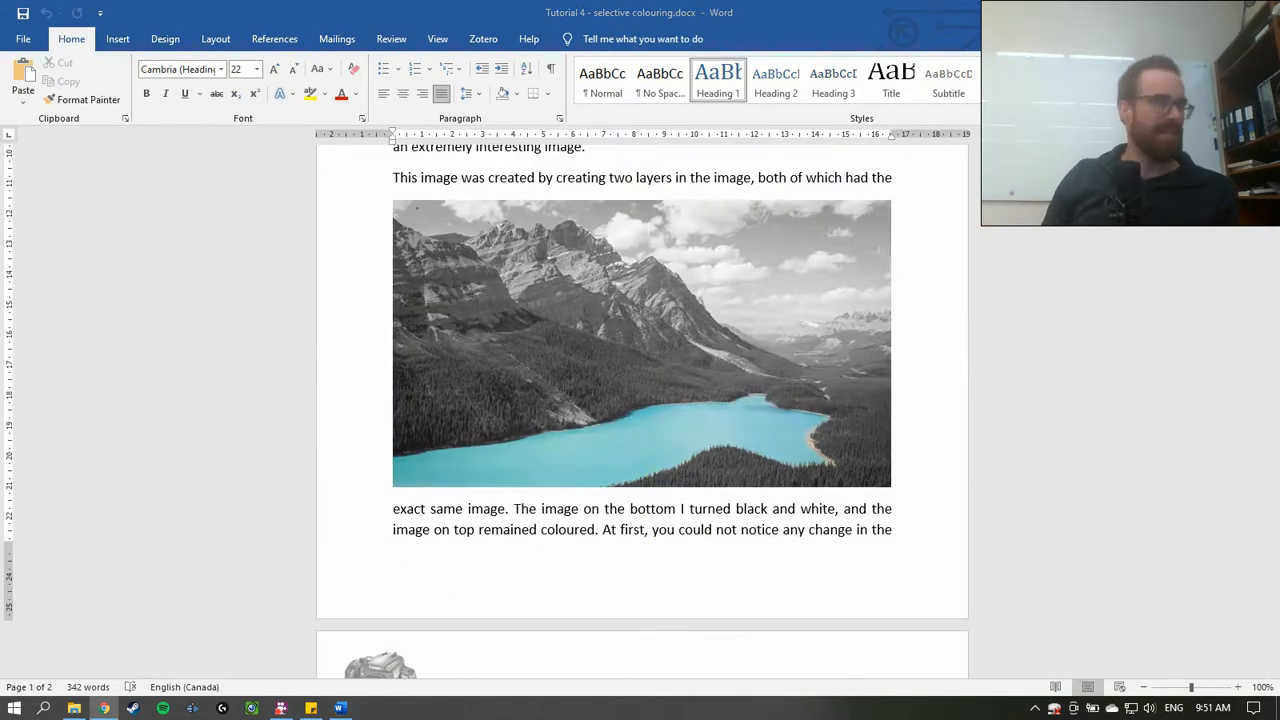
- Switch to Photopea in the browser, duplicate the Background layer, and select the original Background layer
{"action": "left_click", "coordinate": [104, 708]}
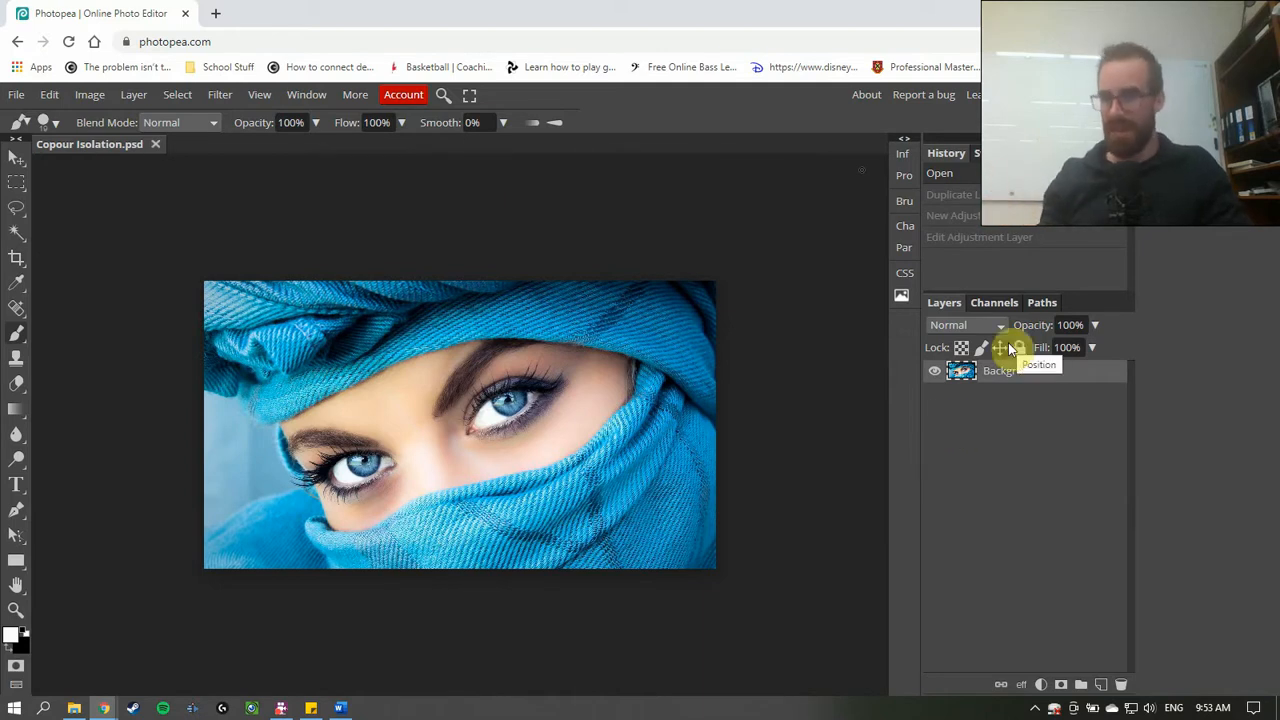
{"action": "right_click", "coordinate": [968, 378]}
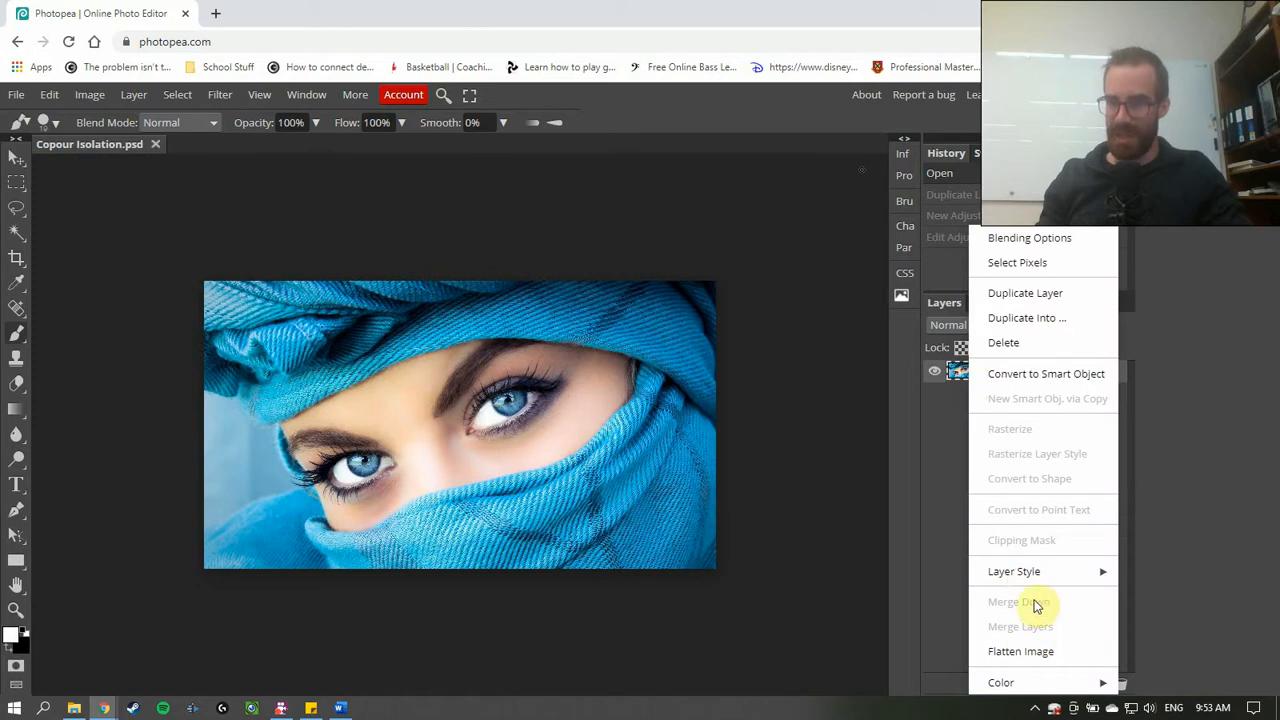
{"action": "left_click", "coordinate": [1003, 300]}
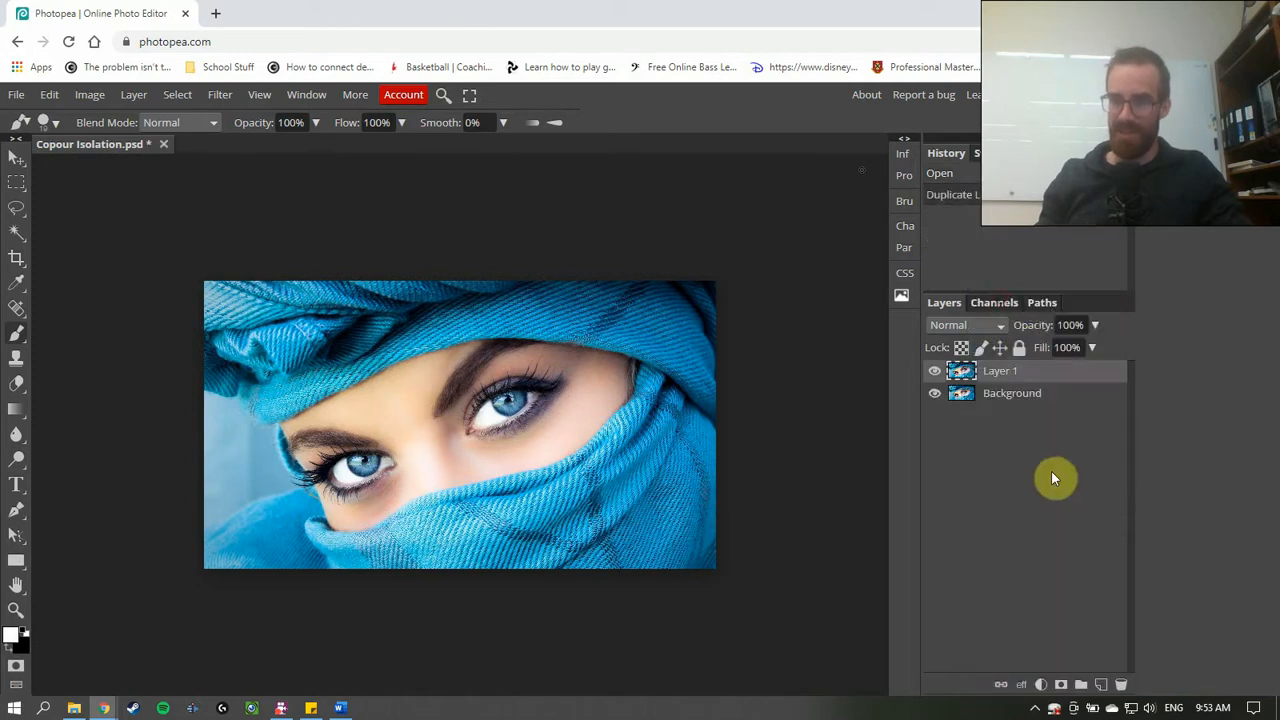
{"action": "left_click", "coordinate": [966, 393]}
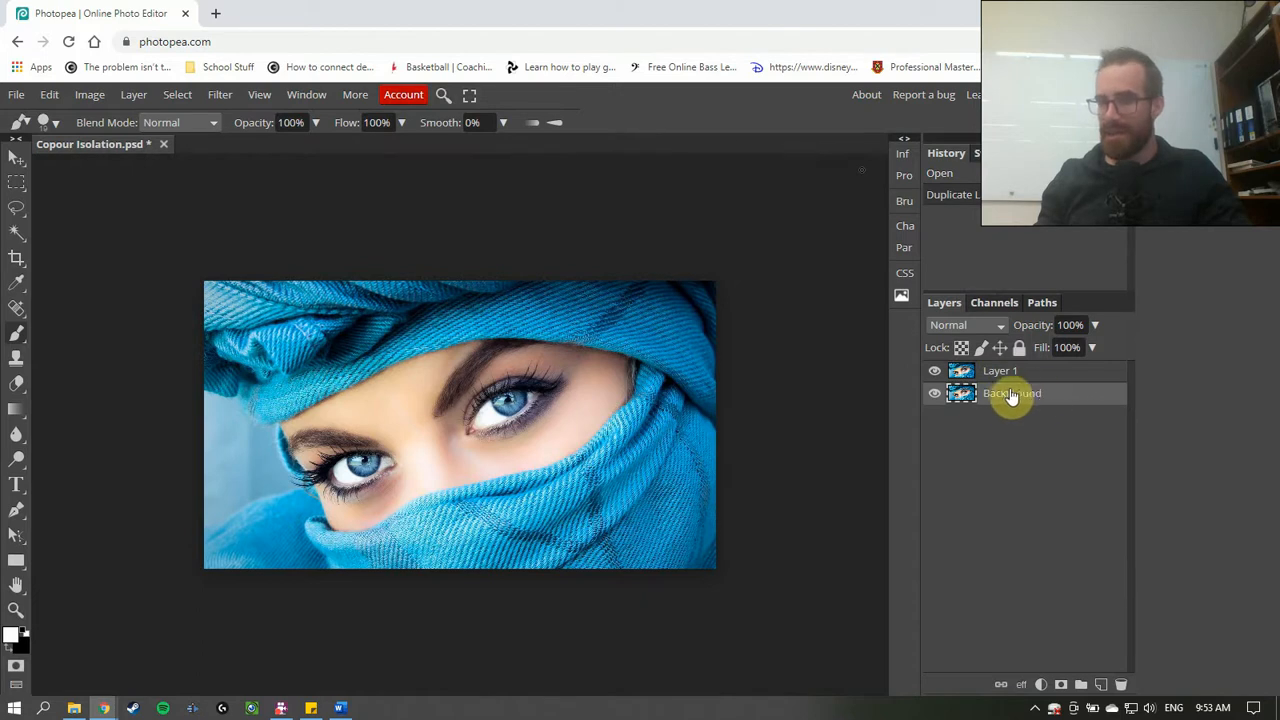
{"action": "left_click", "coordinate": [935, 371]}
{"action": "left_click", "coordinate": [935, 371]}
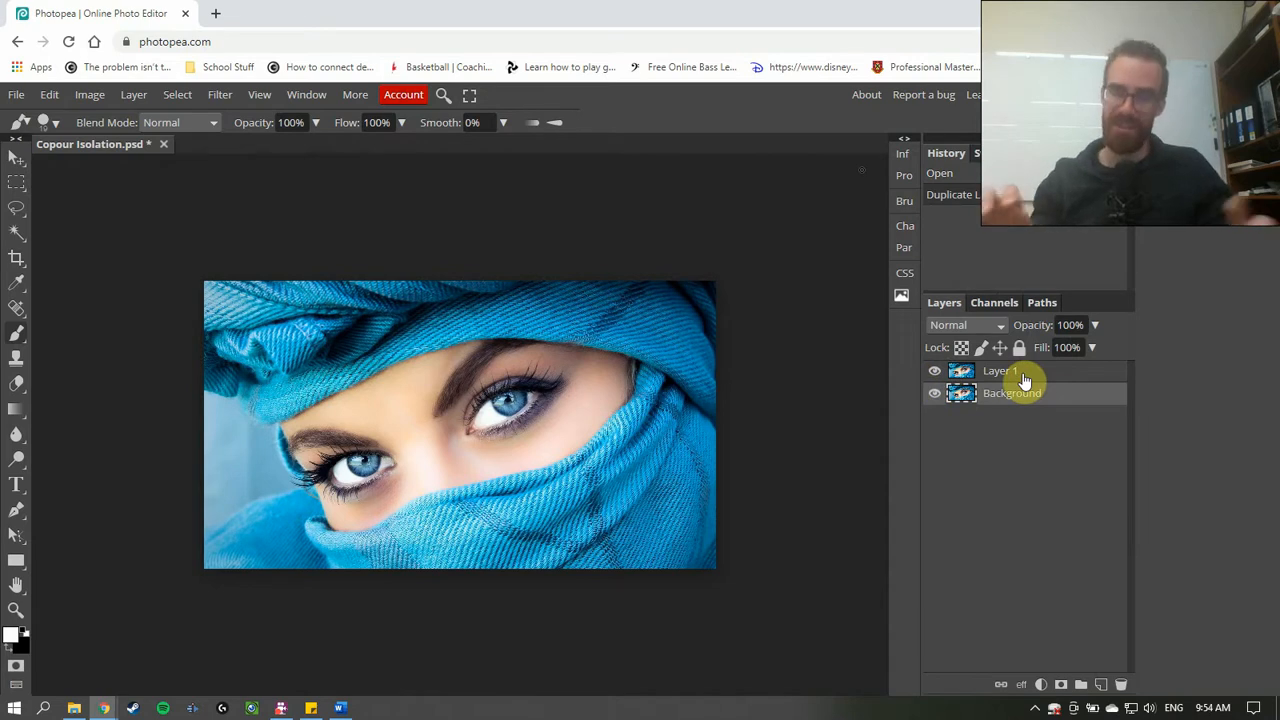
{"action": "right_click", "coordinate": [968, 396]}
{"action": "left_click", "coordinate": [946, 466]}
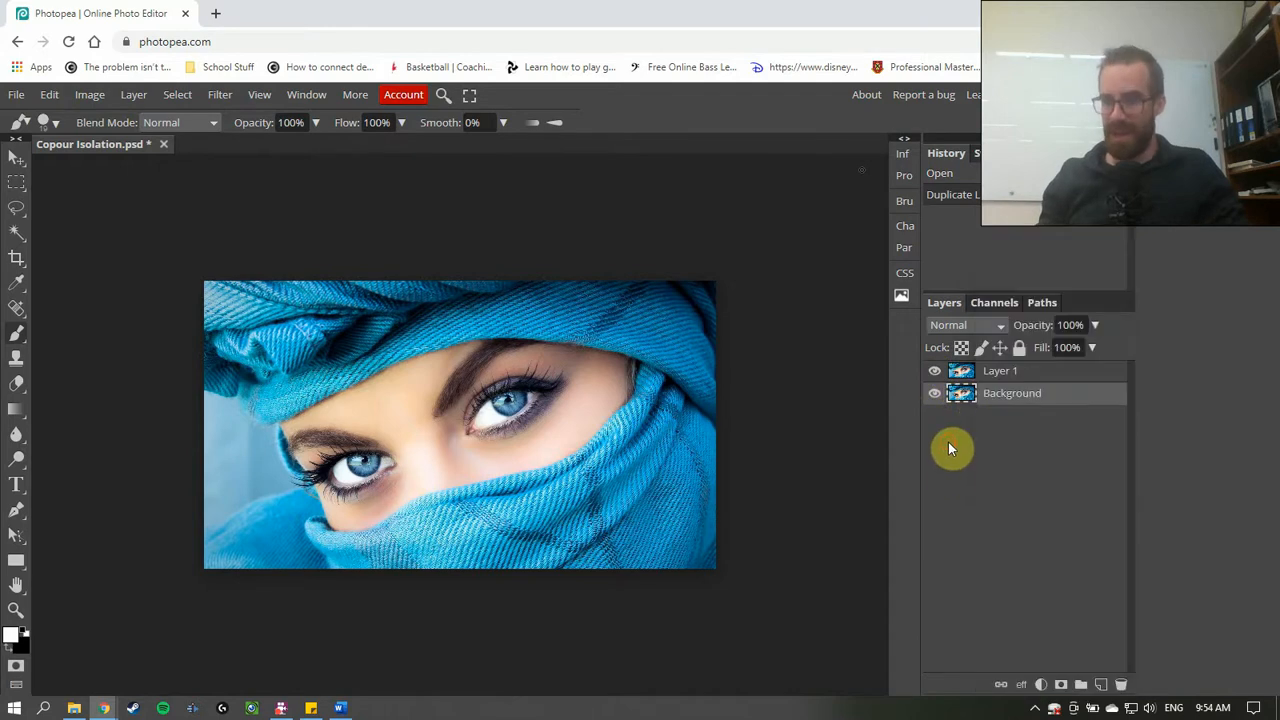
{"action": "left_click", "coordinate": [1041, 684]}
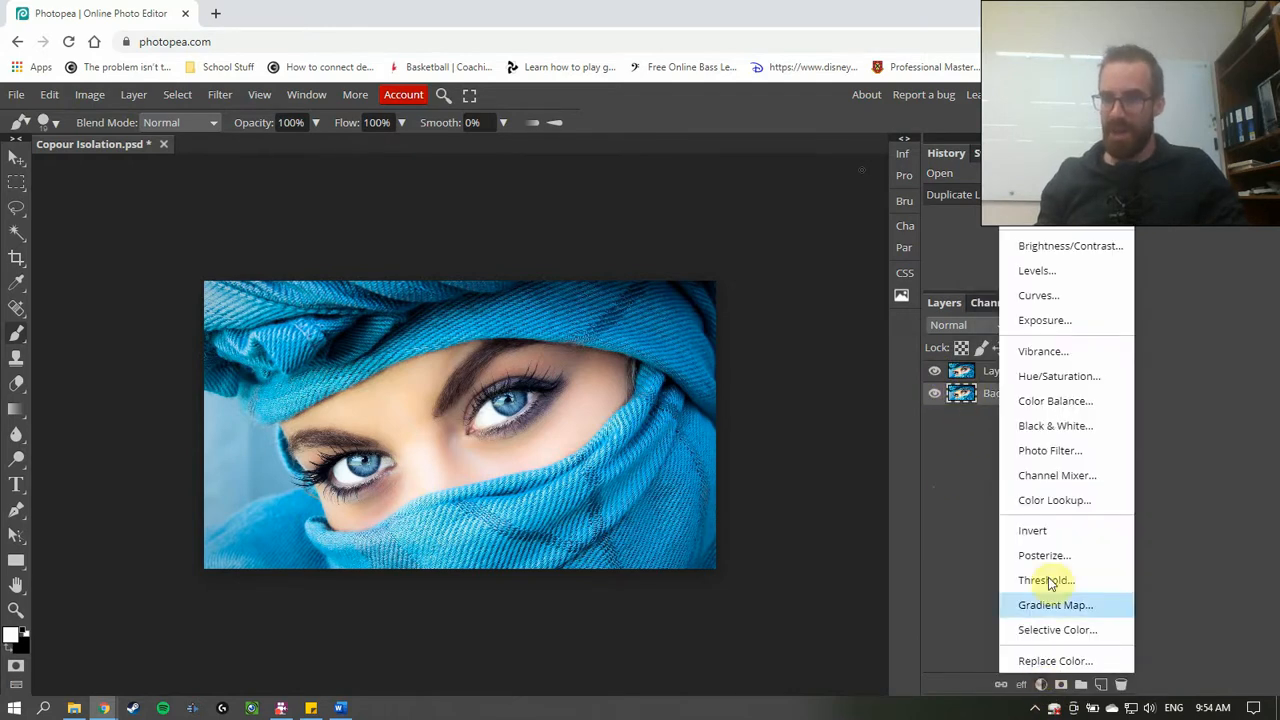
{"action": "left_click", "coordinate": [958, 557]}
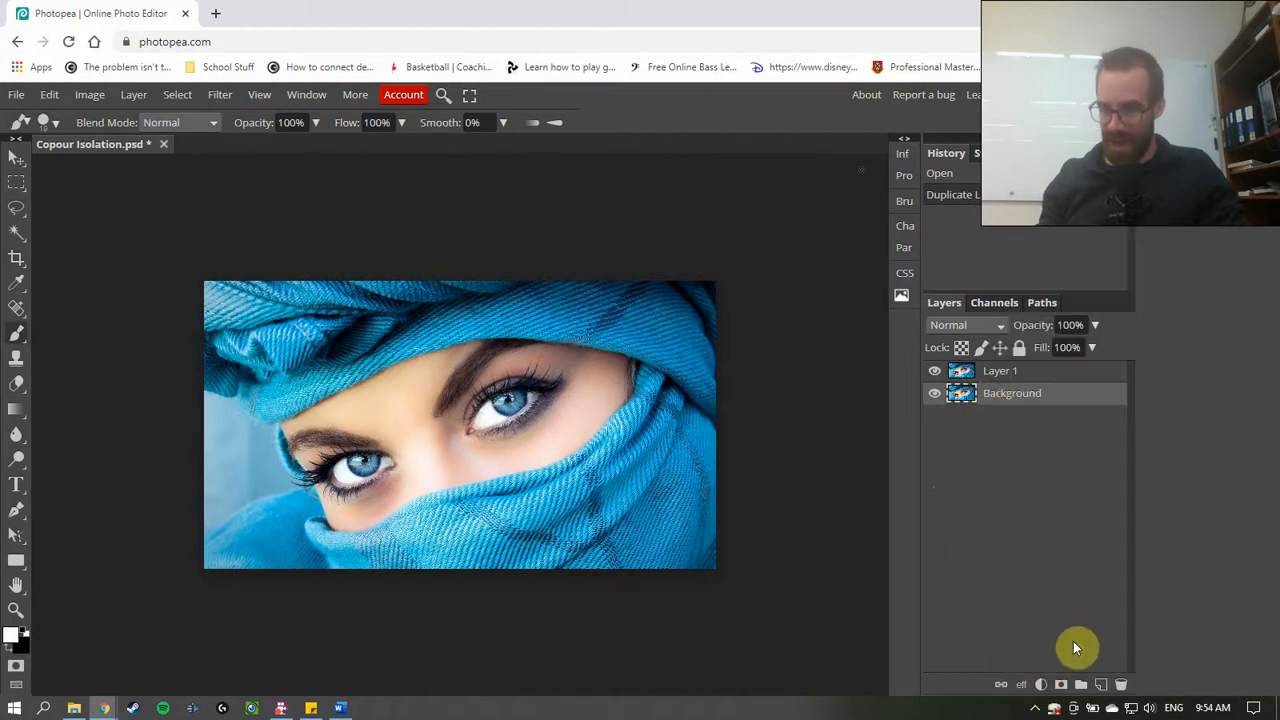
- Add a Hue/Saturation adjustment layer above Background with Saturation at -100, and hide Layer 1
{"action": "left_click", "coordinate": [1041, 685]}
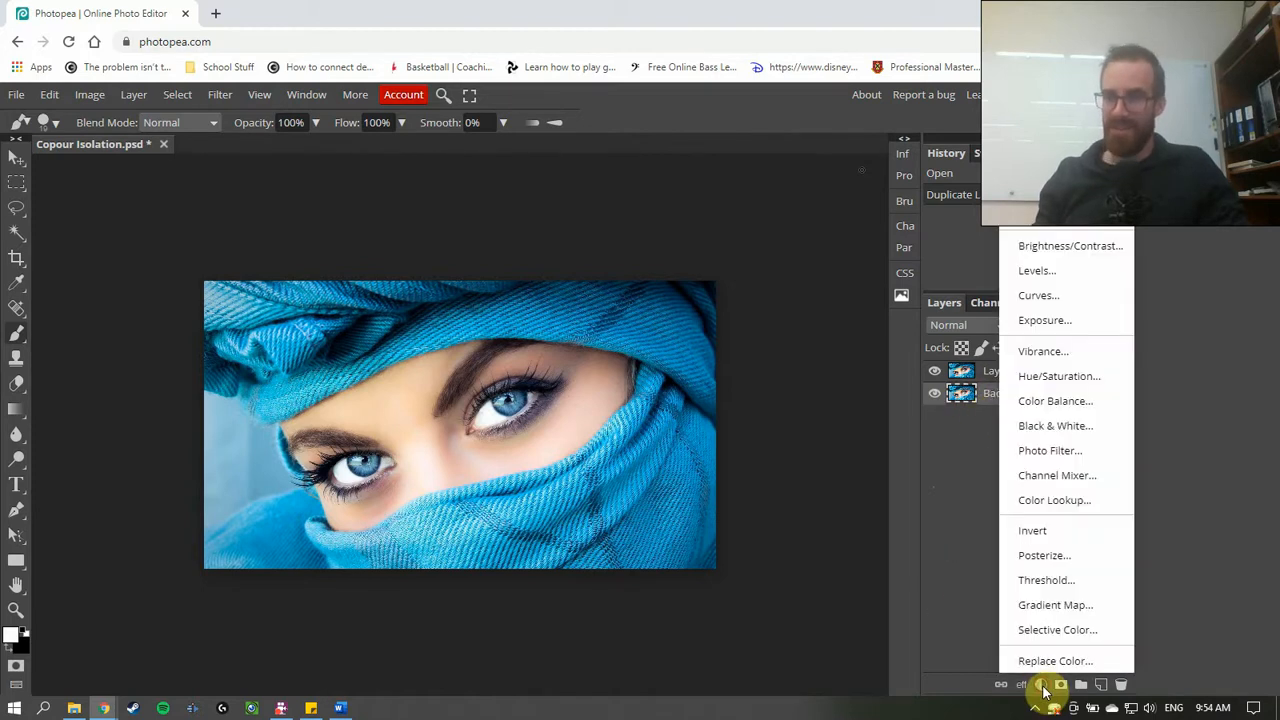
{"action": "left_click", "coordinate": [1093, 379]}
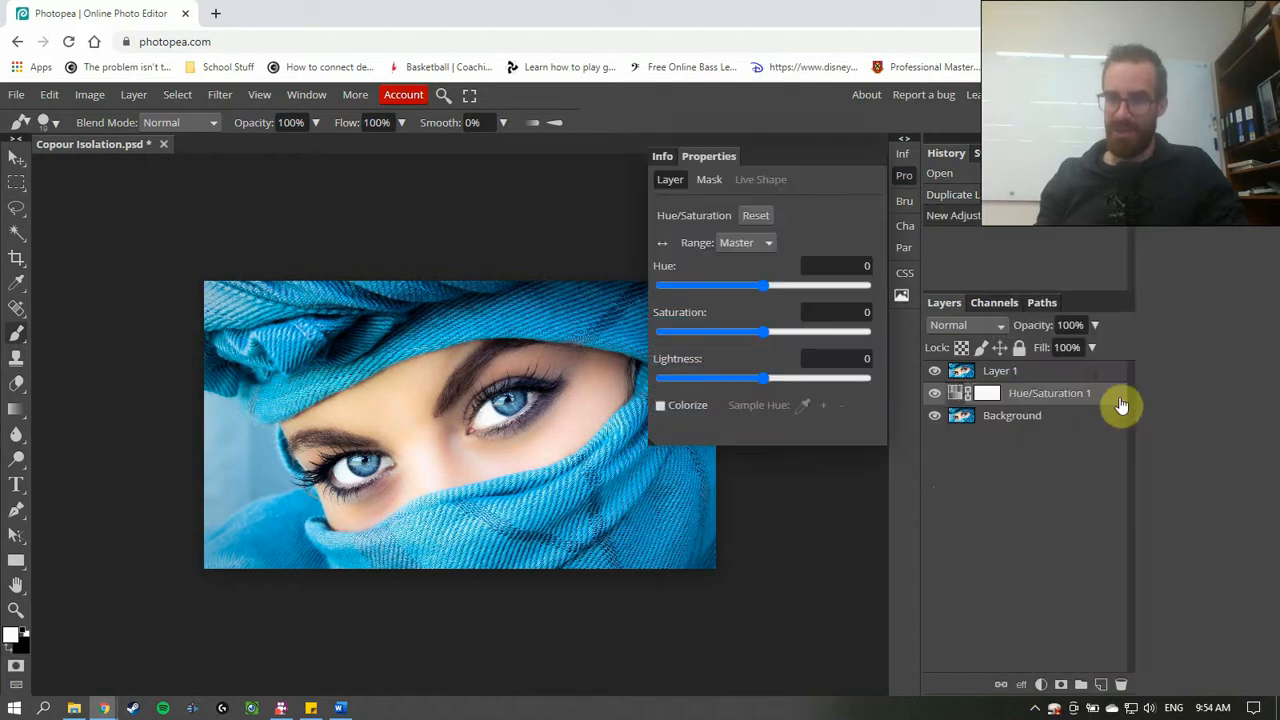
{"action": "left_click_drag", "start_coordinate": [725, 338], "coordinate": [630, 348]}
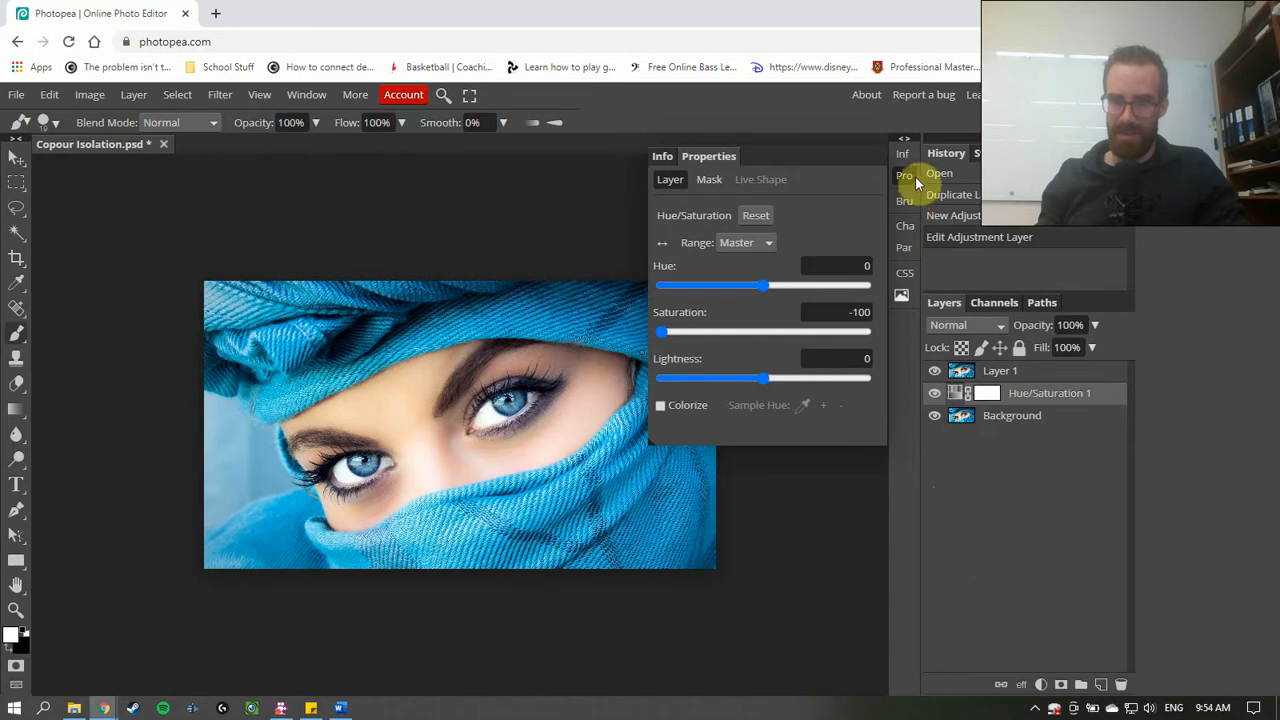
{"action": "left_click", "coordinate": [934, 371]}
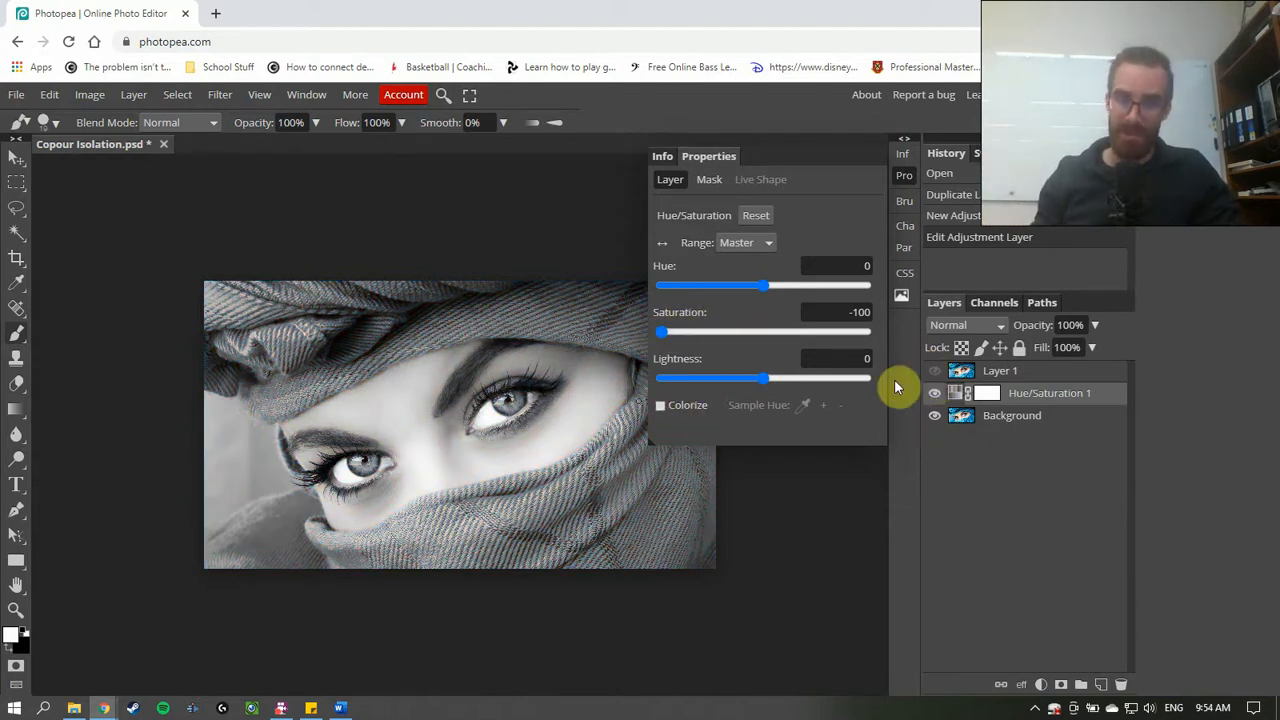
- Try out different saturation and lightness settings on the Hue/Saturation adjustment, reset it, and set Saturation back to -100
{"action": "left_click_drag", "start_coordinate": [665, 334], "coordinate": [876, 349]}
{"action": "left_click_drag", "start_coordinate": [694, 332], "coordinate": [759, 338]}
{"action": "mouse_move", "coordinate": [759, 292]}
{"action": "left_mouse_down"}
{"action": "mouse_move", "coordinate": [855, 297]}
{"action": "mouse_move", "coordinate": [717, 303]}
{"action": "mouse_move", "coordinate": [763, 292]}
{"action": "left_mouse_up"}
{"action": "left_click_drag", "start_coordinate": [766, 378], "coordinate": [818, 378]}
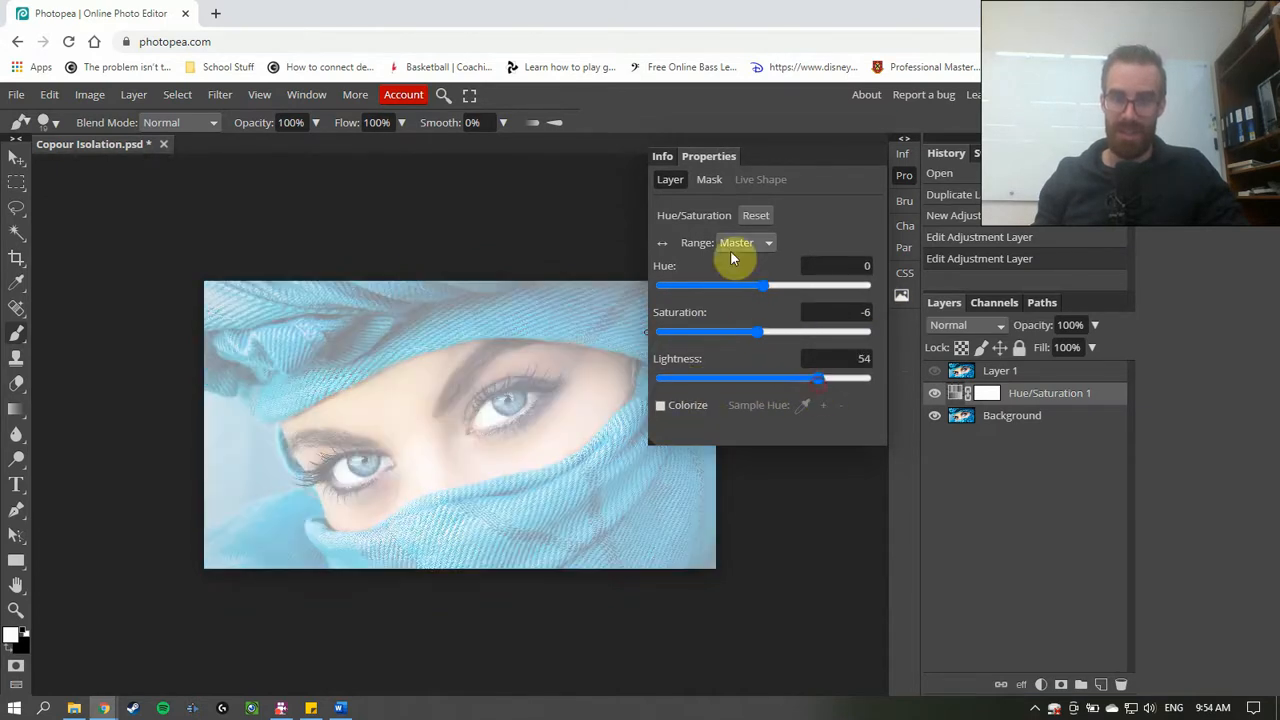
{"action": "left_click", "coordinate": [756, 213]}
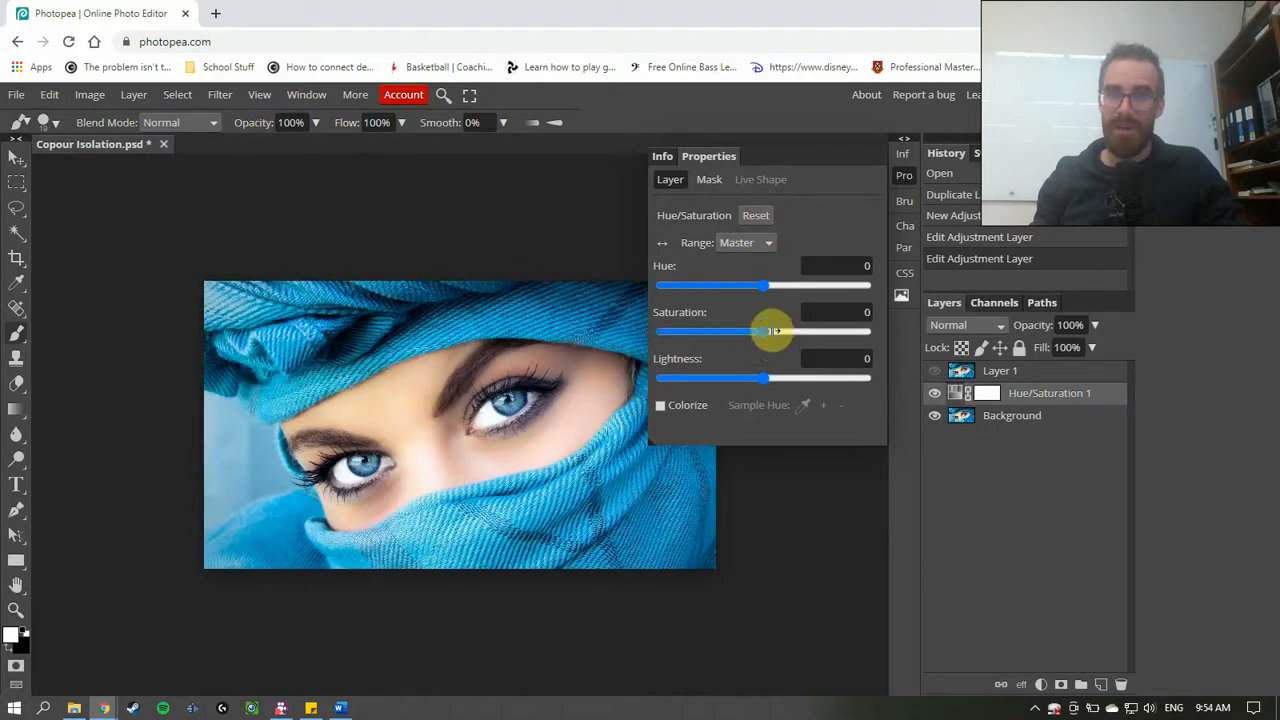
{"action": "left_click_drag", "start_coordinate": [763, 334], "coordinate": [651, 334]}
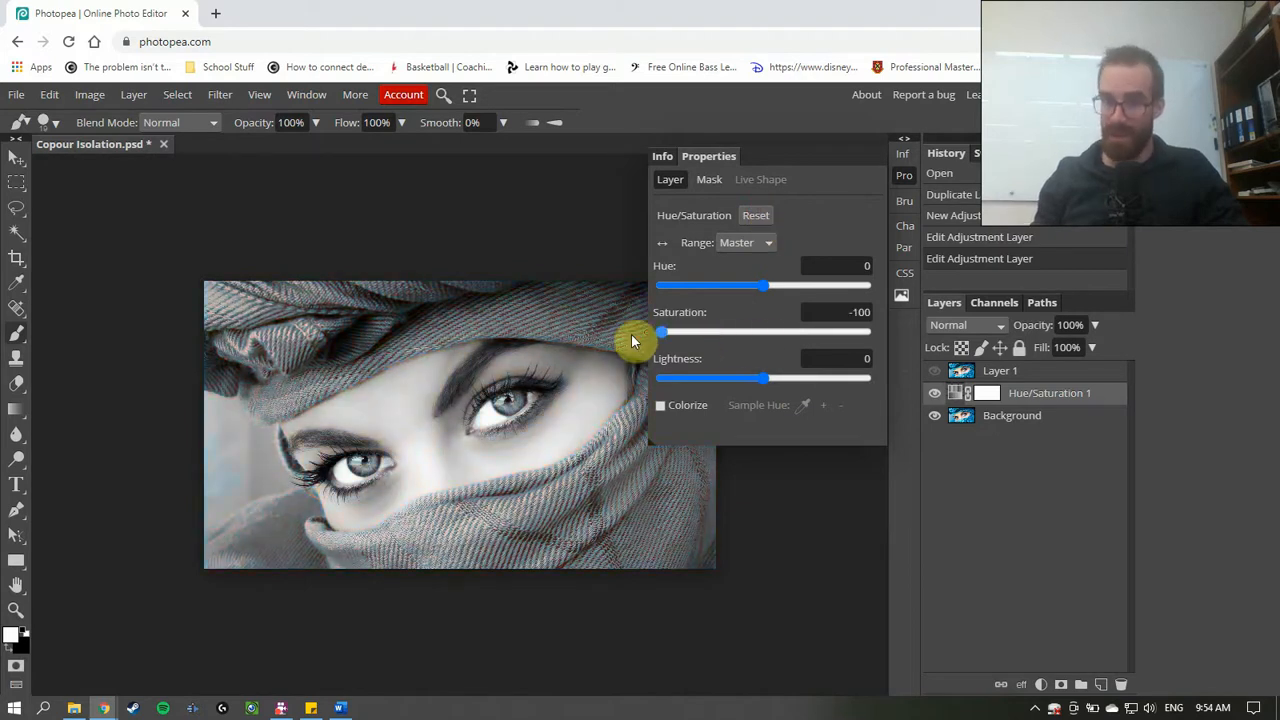
- Close the adjustment's properties panel and select Layer 1
{"action": "left_click", "coordinate": [900, 143]}
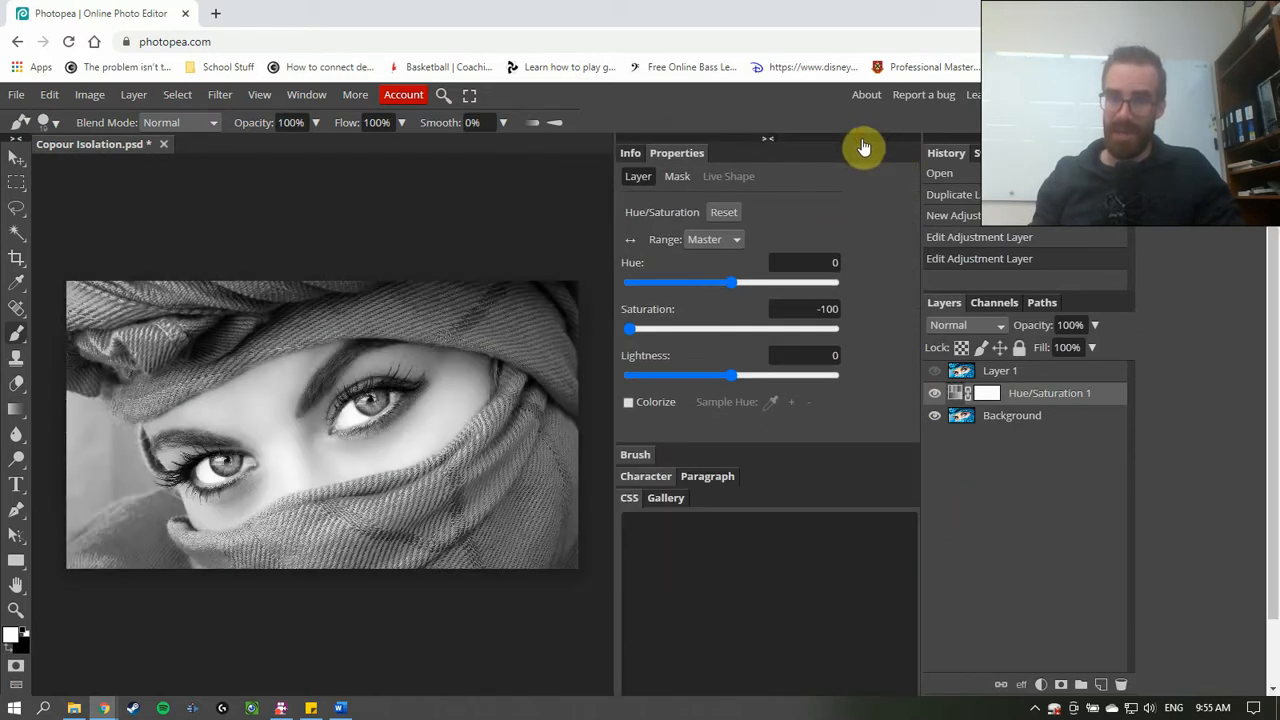
{"action": "left_click", "coordinate": [766, 143]}
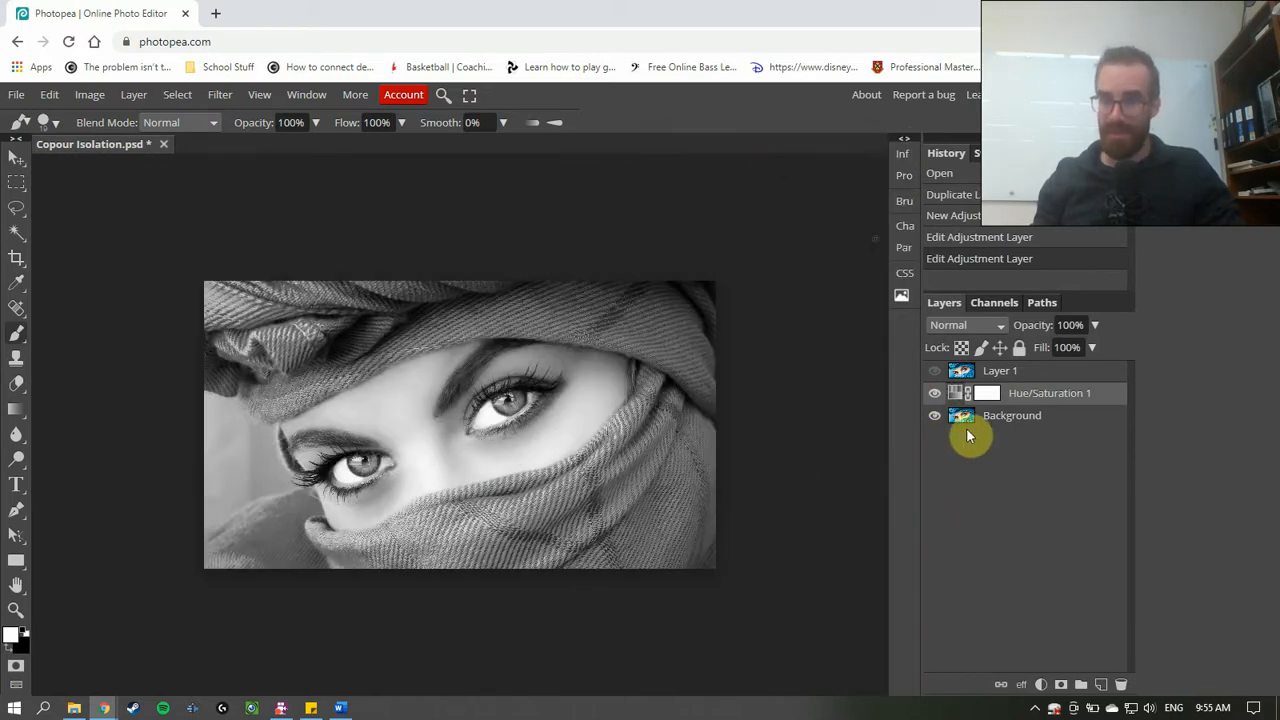
{"action": "left_click", "coordinate": [934, 371]}
{"action": "left_click", "coordinate": [997, 372]}
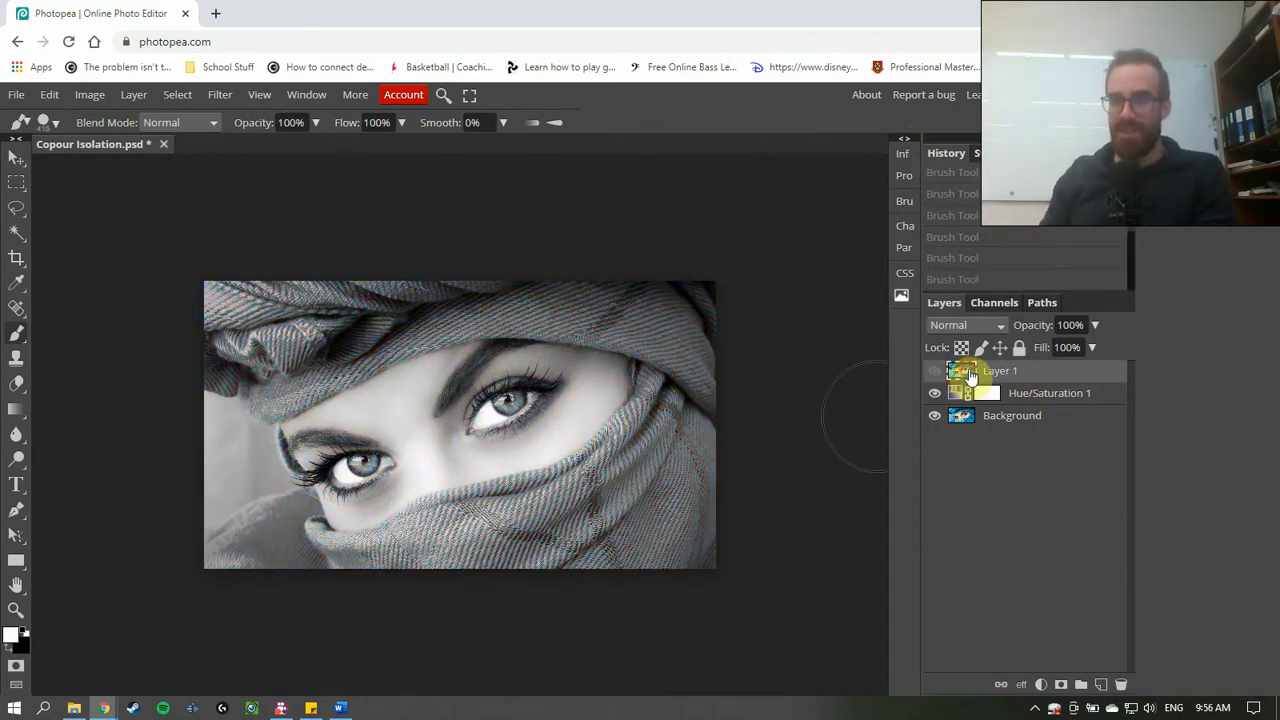
- Add a Reveal All raster mask to Layer 1 and make the layer visible
{"action": "left_click", "coordinate": [95, 94]}
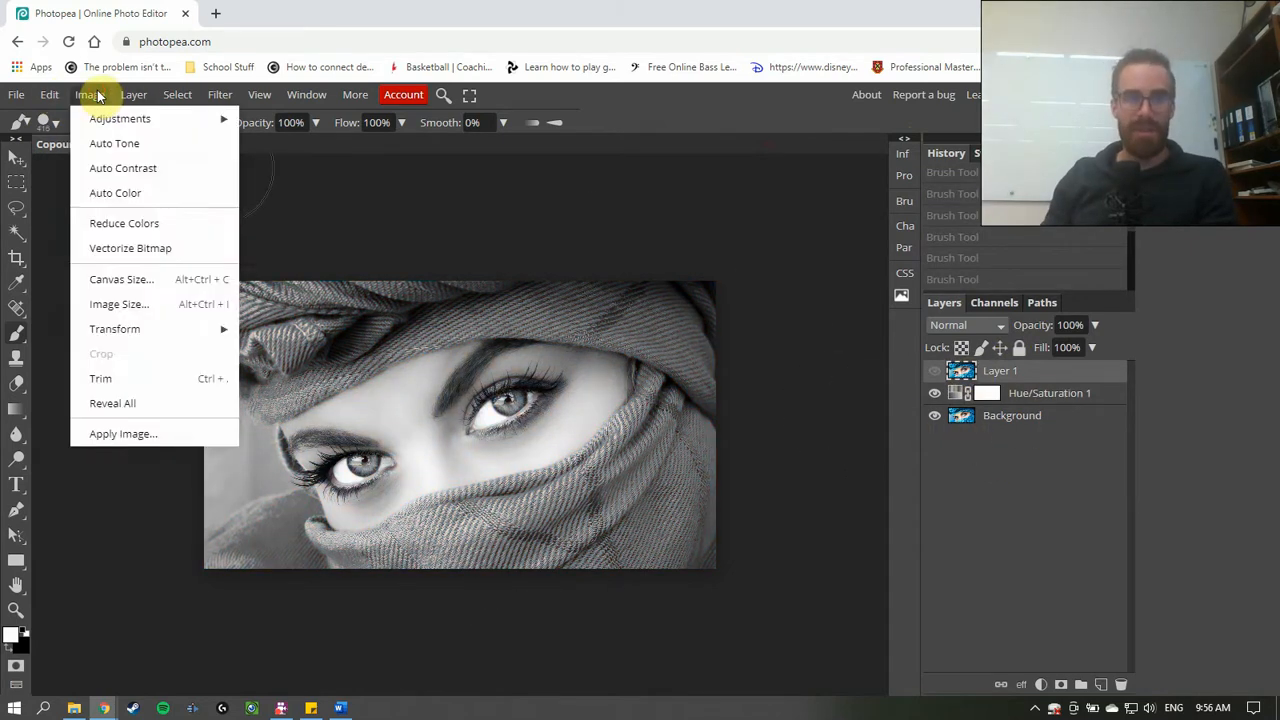
{"action": "mouse_move", "coordinate": [138, 95]}
{"action": "mouse_move", "coordinate": [250, 312]}
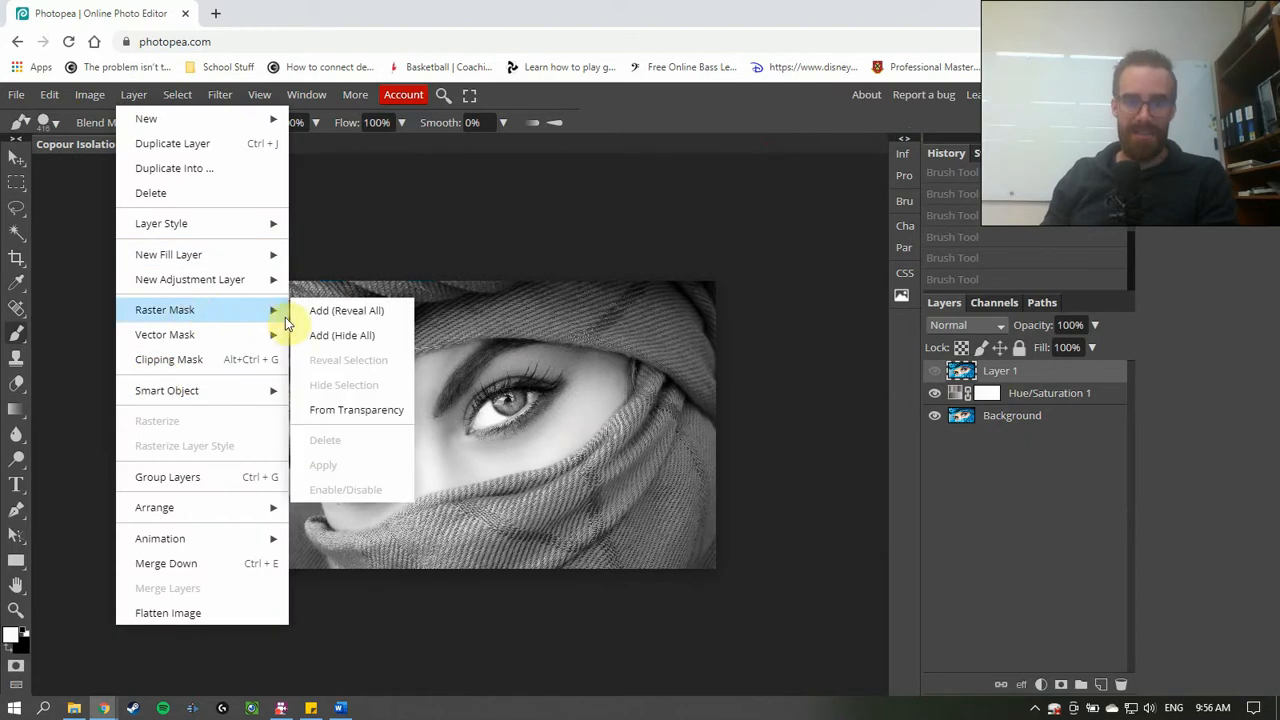
{"action": "left_click", "coordinate": [344, 312]}
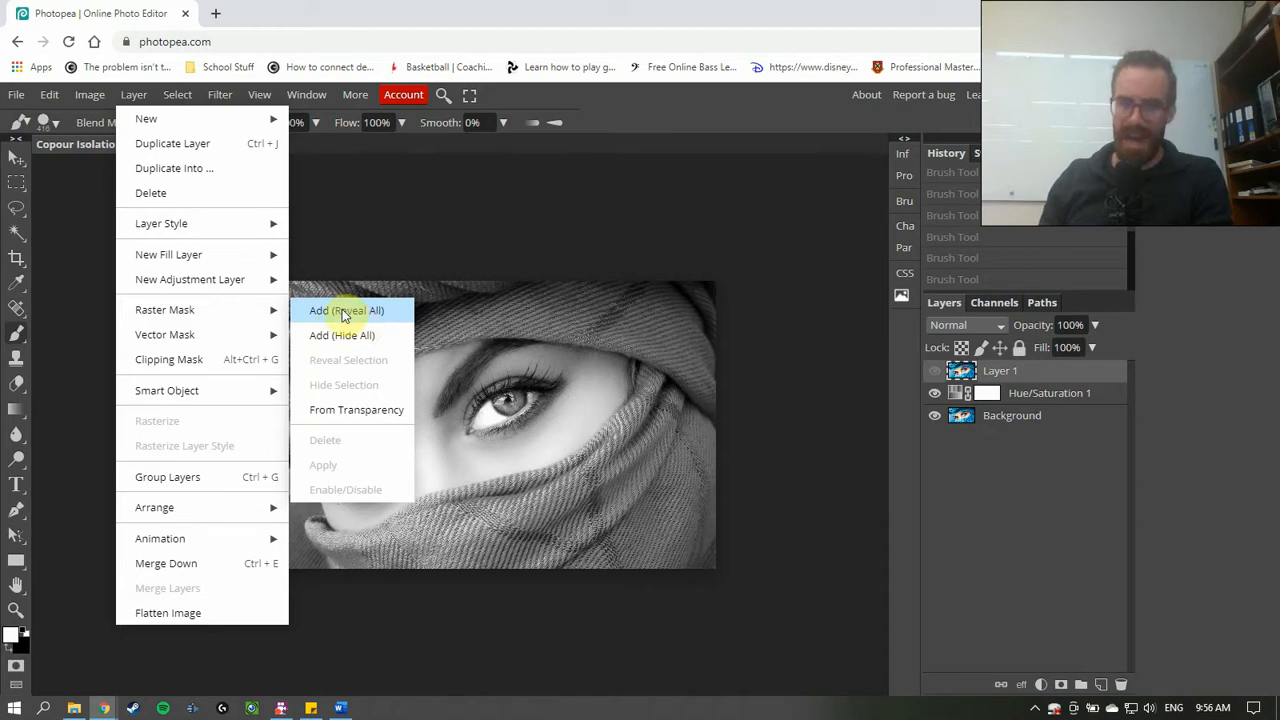
{"action": "left_click", "coordinate": [935, 395]}
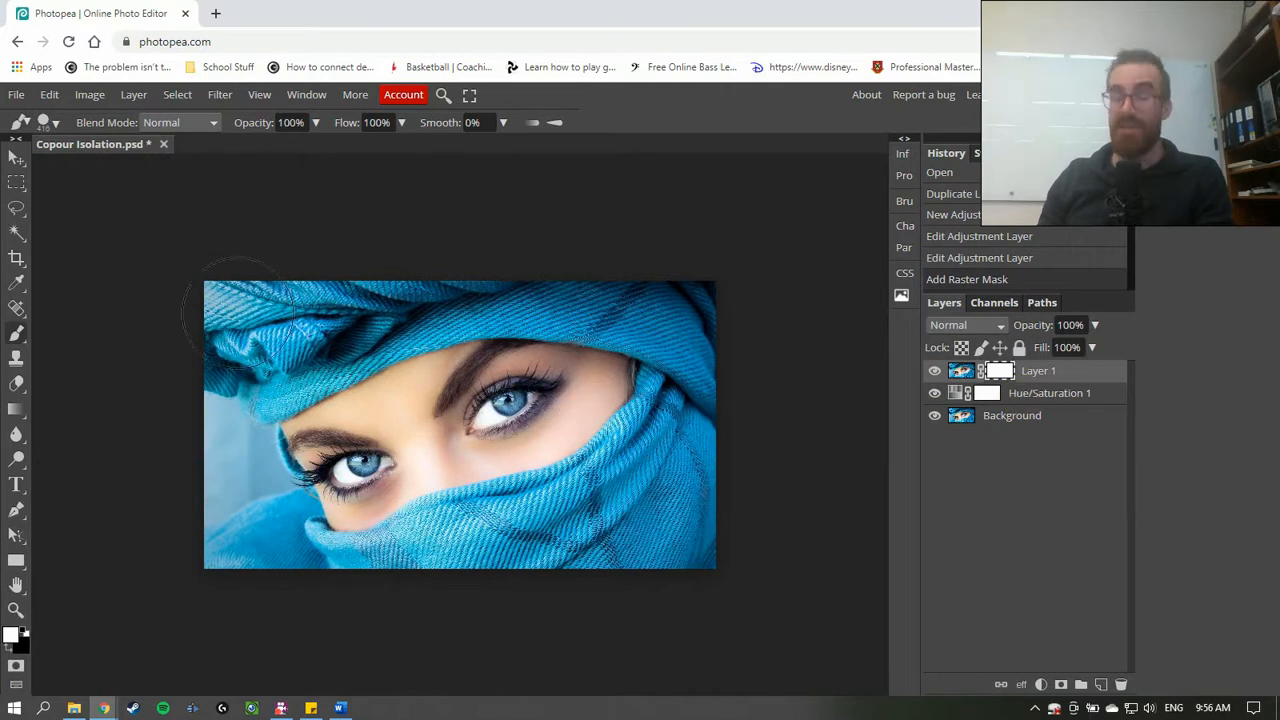
- Paint Layer 1's entire mask black with a 521 px brush, and switch the foreground colour to white
{"action": "left_click", "coordinate": [18, 636]}
{"action": "left_click", "coordinate": [26, 635]}
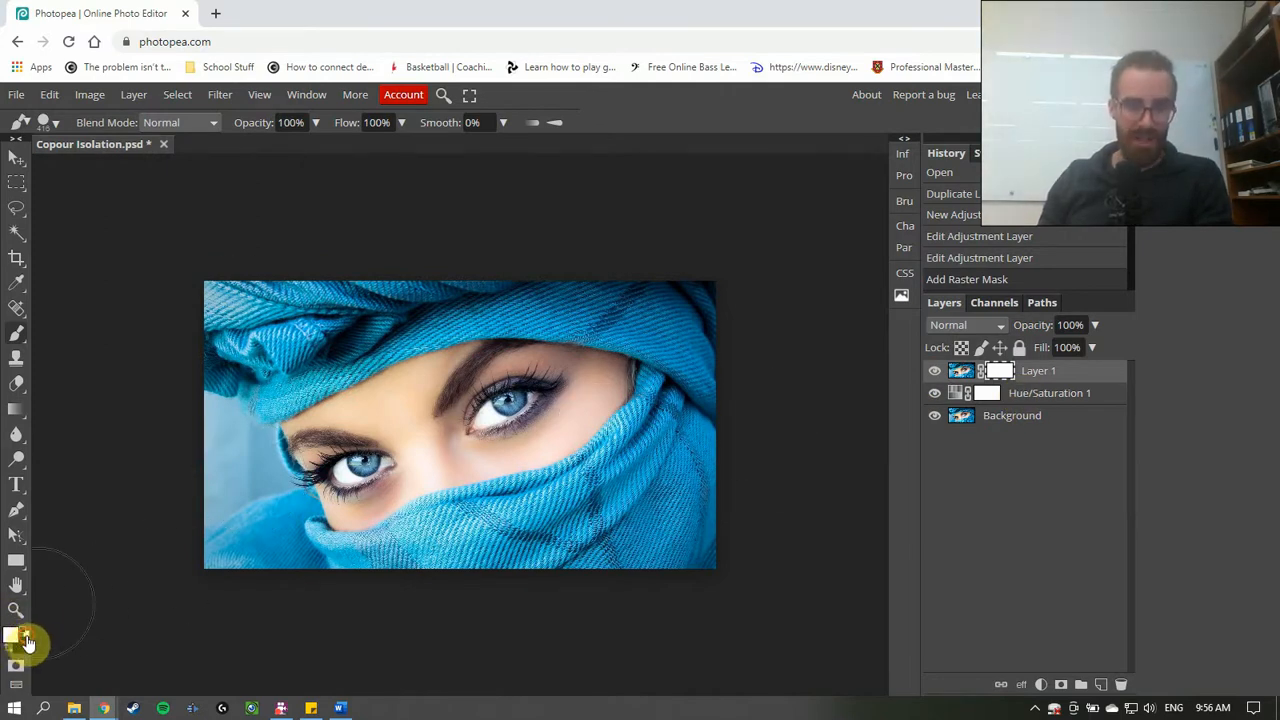
{"action": "left_click", "coordinate": [11, 652]}
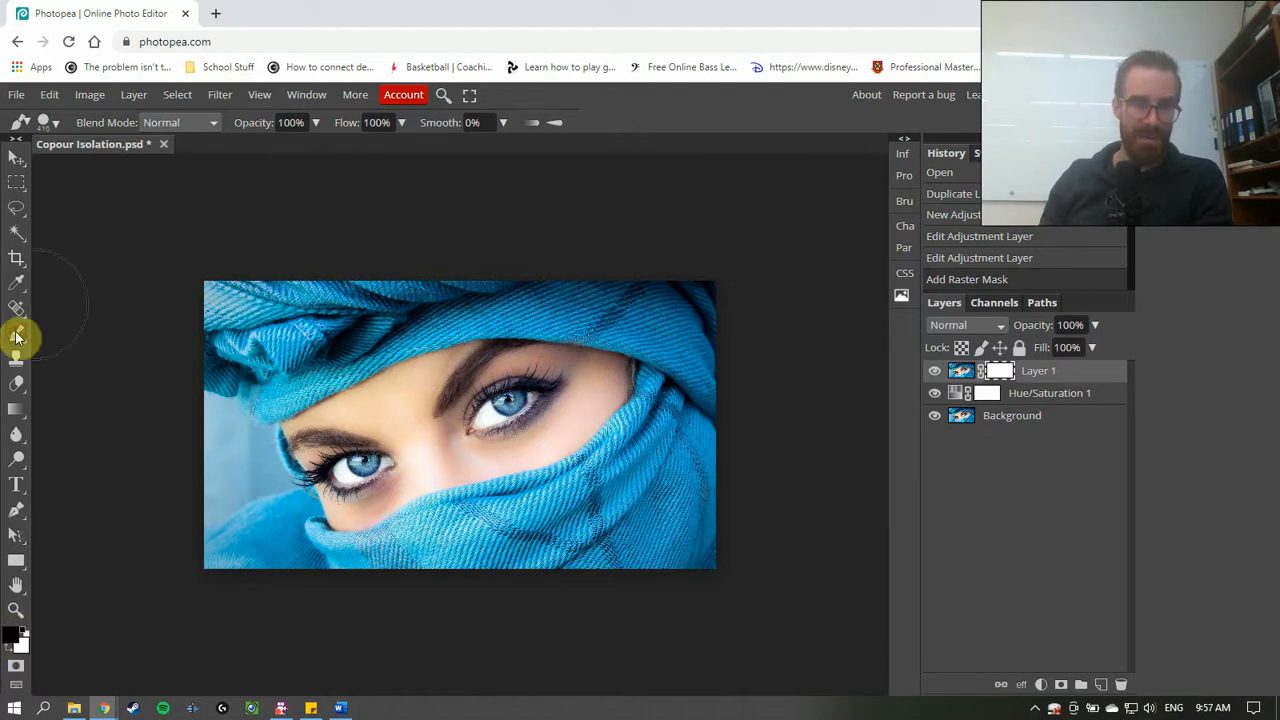
{"action": "left_click", "coordinate": [43, 122]}
{"action": "left_click_drag", "start_coordinate": [140, 167], "coordinate": [190, 168]}
{"action": "mouse_move", "coordinate": [441, 335]}
{"action": "left_mouse_down"}
{"action": "mouse_move", "coordinate": [512, 386]}
{"action": "mouse_move", "coordinate": [498, 318]}
{"action": "mouse_move", "coordinate": [692, 317]}
{"action": "mouse_move", "coordinate": [733, 378]}
{"action": "mouse_move", "coordinate": [692, 538]}
{"action": "mouse_move", "coordinate": [368, 525]}
{"action": "mouse_move", "coordinate": [352, 489]}
{"action": "mouse_move", "coordinate": [336, 518]}
{"action": "mouse_move", "coordinate": [482, 520]}
{"action": "mouse_move", "coordinate": [521, 404]}
{"action": "mouse_move", "coordinate": [261, 428]}
{"action": "mouse_move", "coordinate": [313, 416]}
{"action": "mouse_move", "coordinate": [227, 362]}
{"action": "mouse_move", "coordinate": [199, 363]}
{"action": "mouse_move", "coordinate": [277, 368]}
{"action": "mouse_move", "coordinate": [360, 415]}
{"action": "left_mouse_up"}
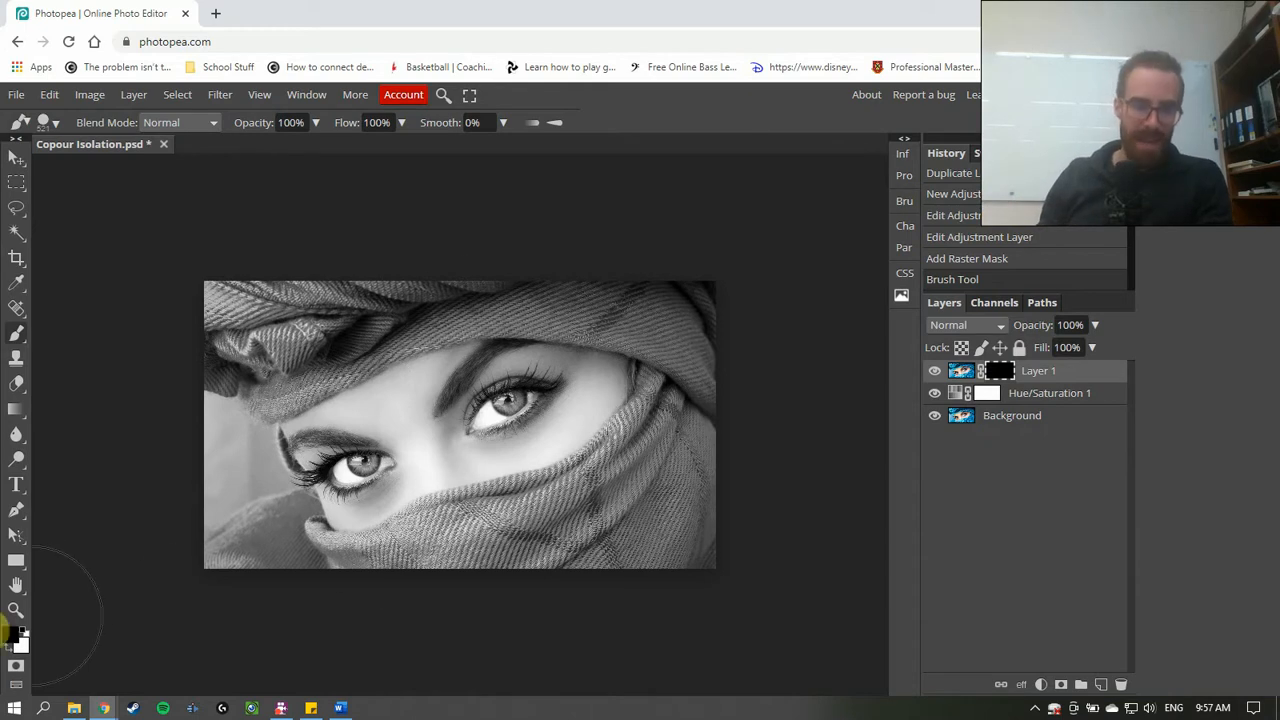
{"action": "left_click", "coordinate": [25, 631]}
- Try revealing both eyes in colour with single large white brush dabs on Layer 1's mask, and undo both dabs
{"action": "left_click", "coordinate": [361, 480]}
{"action": "left_click", "coordinate": [506, 393]}
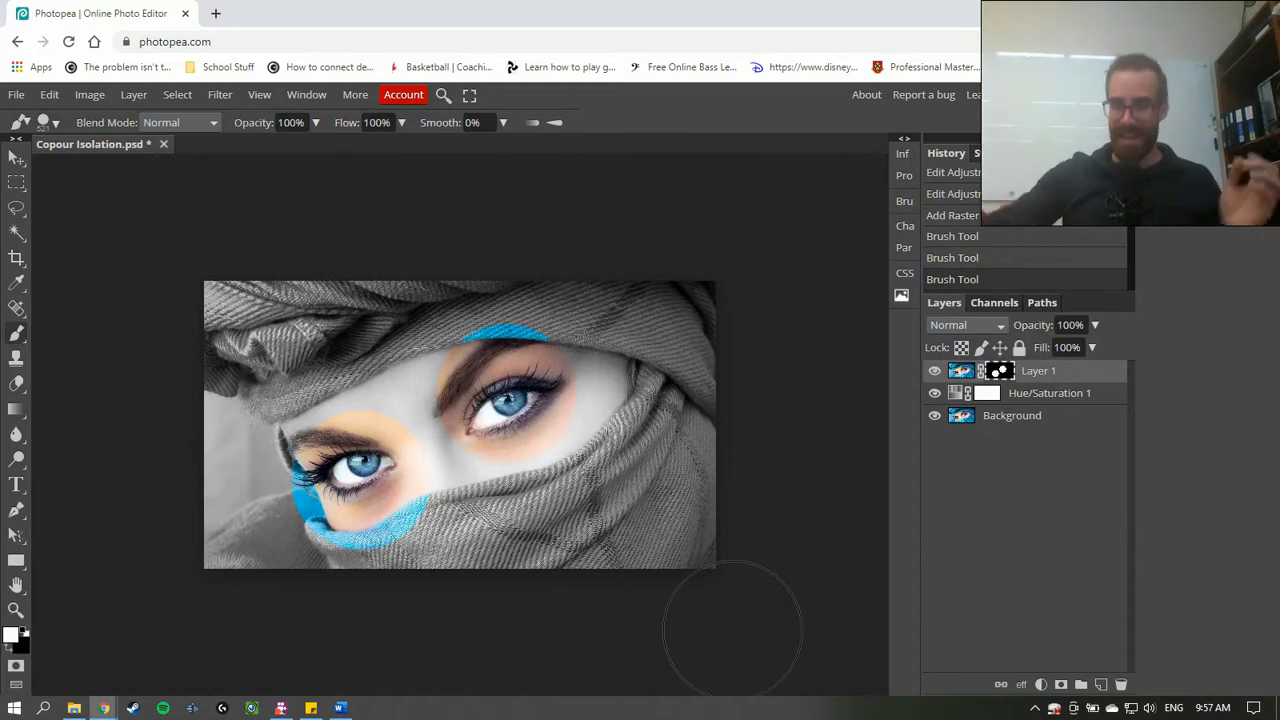
{"action": "left_click", "coordinate": [998, 374]}
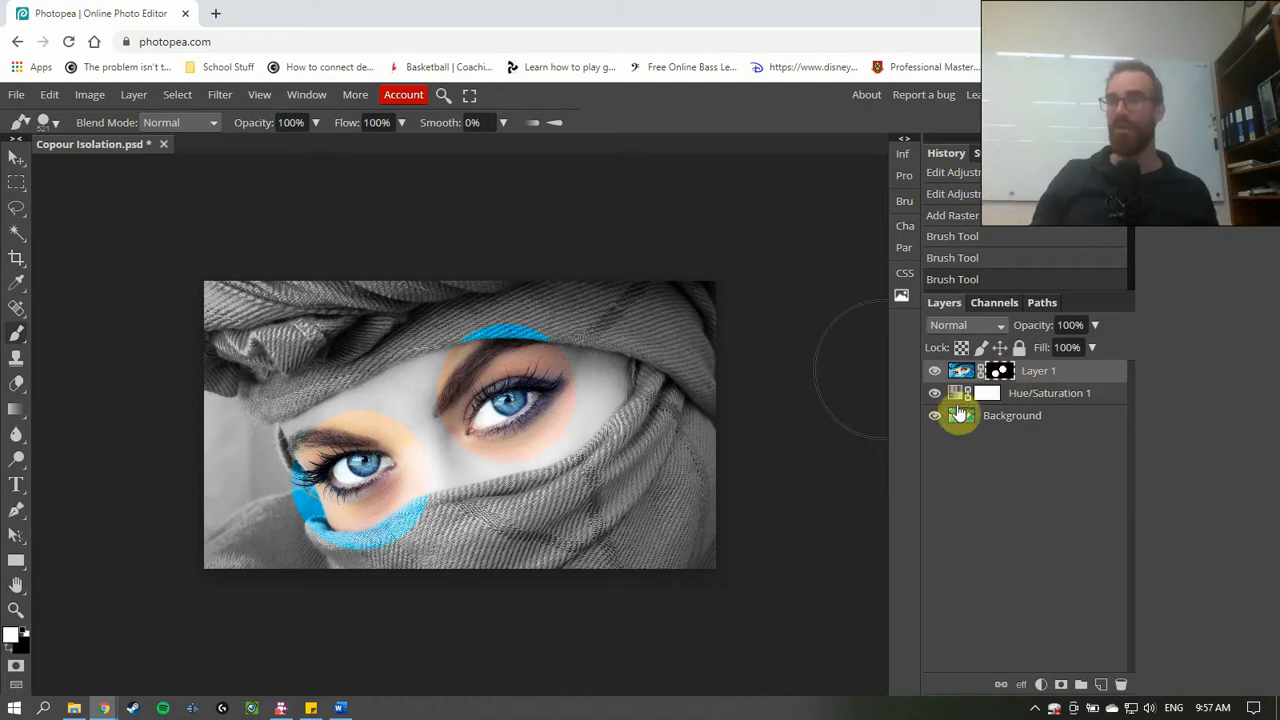
{"action": "key", "text": "ctrl+z"}
{"action": "key", "text": "ctrl+z"}
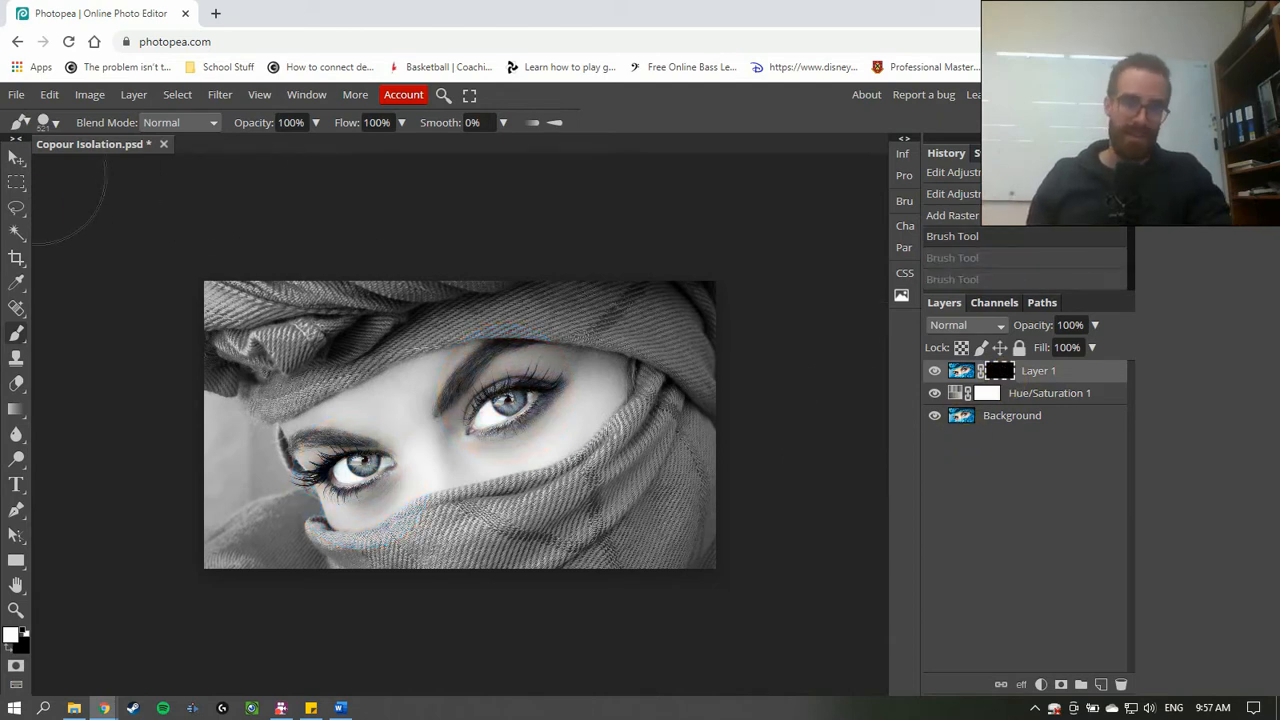
- Choose the hard round 12 px brush and paint white on Layer 1's mask around the edge of the lower eye's iris
{"action": "scroll", "coordinate": [340, 360], "scroll_direction": "up", "scroll_amount": 6}
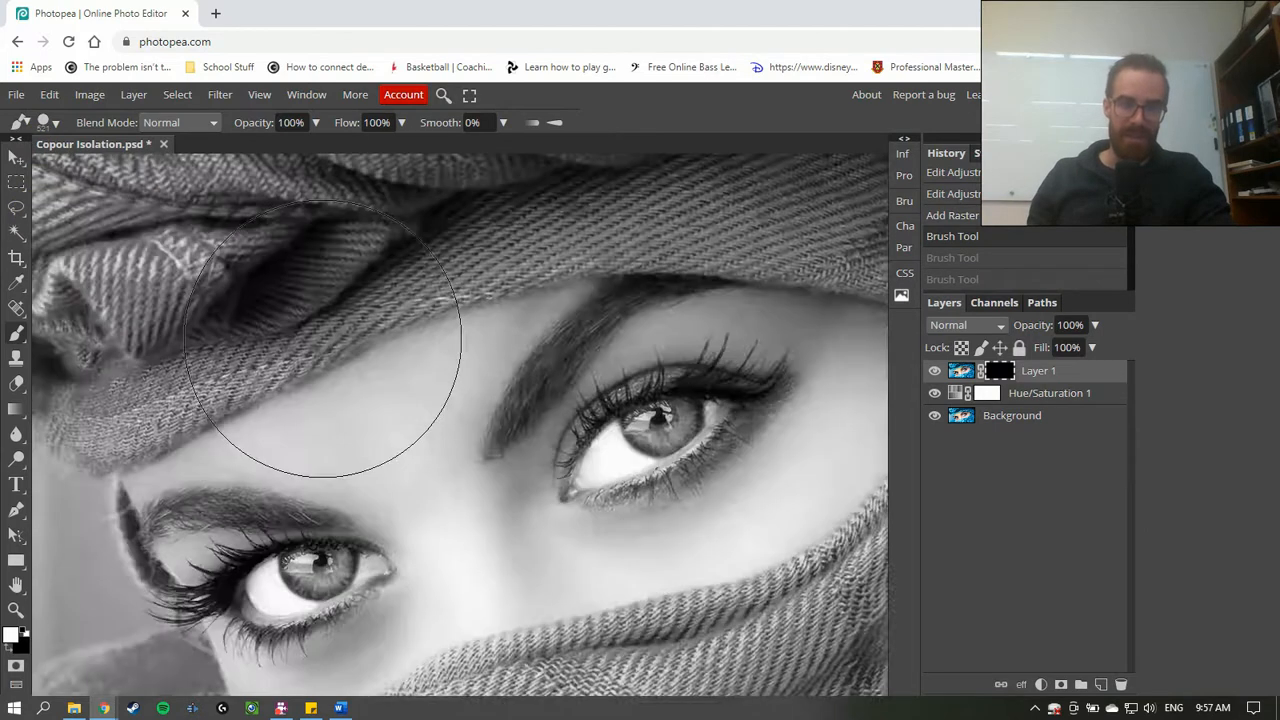
{"action": "scroll", "coordinate": [308, 420], "scroll_direction": "down", "scroll_amount": 2}
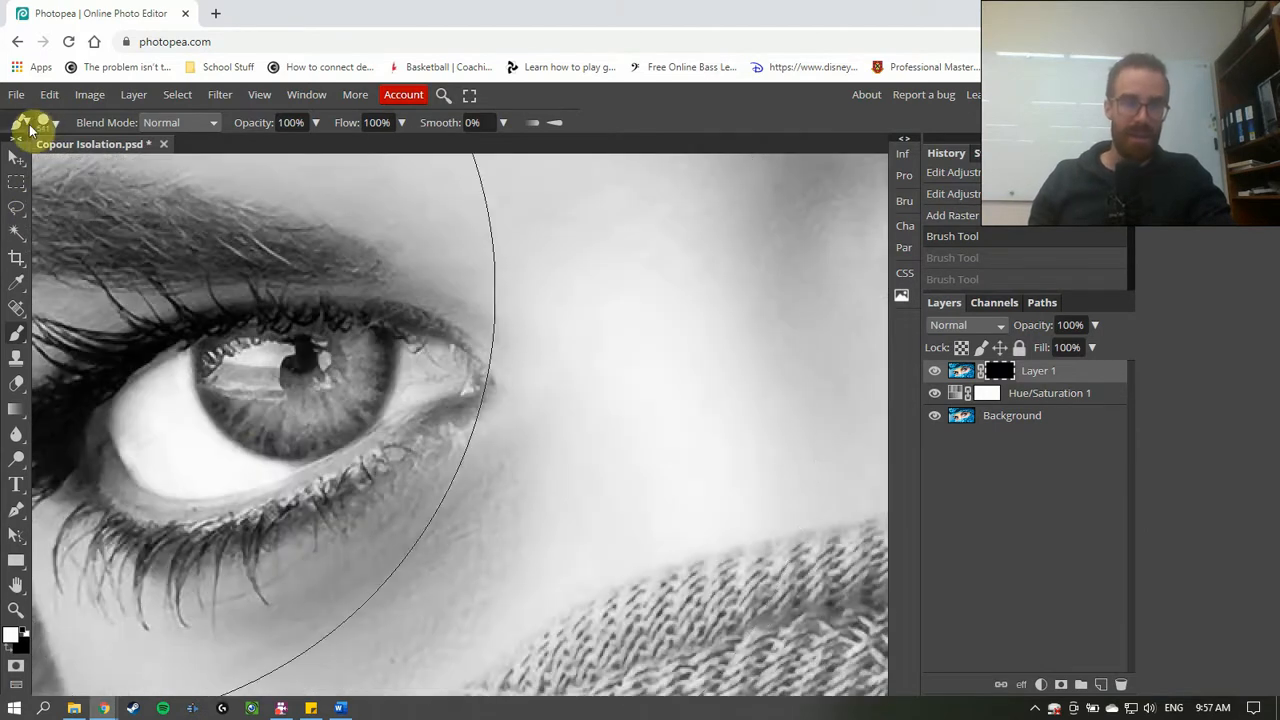
{"action": "left_click", "coordinate": [44, 122]}
{"action": "mouse_move", "coordinate": [84, 168]}
{"action": "left_mouse_down"}
{"action": "mouse_move", "coordinate": [65, 167]}
{"action": "mouse_move", "coordinate": [86, 170]}
{"action": "left_mouse_up"}
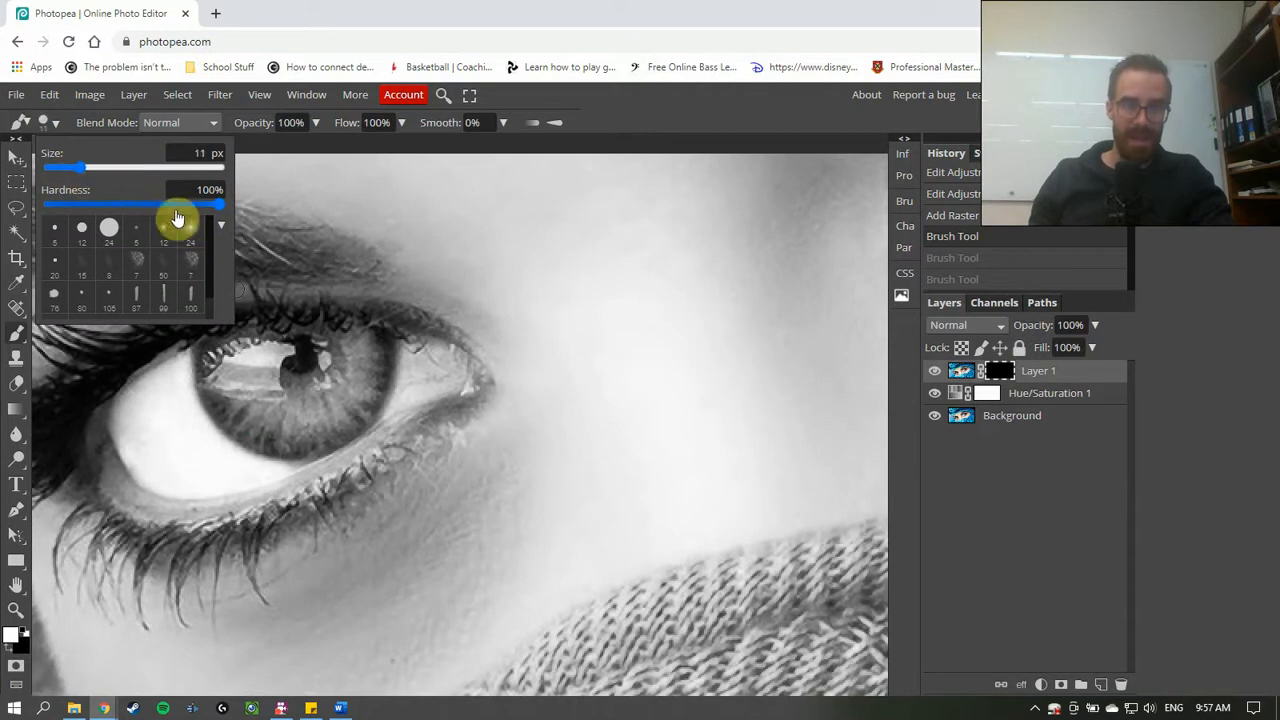
{"action": "left_click", "coordinate": [84, 233]}
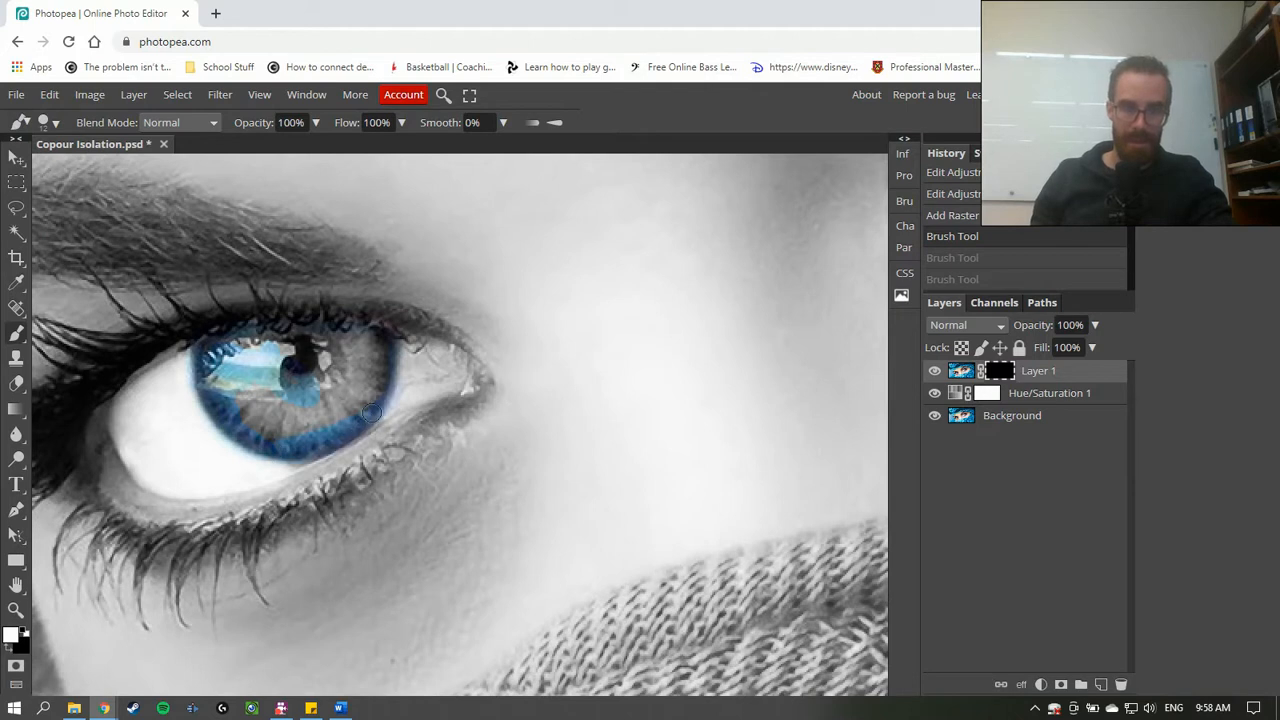
- Enlarge the brush and paint the rest of the lower eye's iris white on Layer 1's mask
{"action": "left_click", "coordinate": [43, 122]}
{"action": "left_click_drag", "start_coordinate": [136, 168], "coordinate": [97, 171]}
{"action": "mouse_move", "coordinate": [306, 373]}
{"action": "left_mouse_down"}
{"action": "mouse_move", "coordinate": [366, 353]}
{"action": "mouse_move", "coordinate": [270, 335]}
{"action": "mouse_move", "coordinate": [248, 355]}
{"action": "mouse_move", "coordinate": [294, 403]}
{"action": "mouse_move", "coordinate": [243, 433]}
{"action": "mouse_move", "coordinate": [208, 399]}
{"action": "mouse_move", "coordinate": [265, 437]}
{"action": "left_mouse_up"}
{"action": "mouse_move", "coordinate": [367, 397]}
{"action": "left_mouse_down"}
{"action": "mouse_move", "coordinate": [284, 440]}
{"action": "mouse_move", "coordinate": [346, 417]}
{"action": "mouse_move", "coordinate": [384, 346]}
{"action": "mouse_move", "coordinate": [354, 338]}
{"action": "mouse_move", "coordinate": [231, 364]}
{"action": "mouse_move", "coordinate": [207, 386]}
{"action": "mouse_move", "coordinate": [255, 375]}
{"action": "left_mouse_up"}
- Paint white on Layer 1's mask over the upper eye's iris to bring back its blue colour
{"action": "scroll", "coordinate": [507, 302], "scroll_direction": "down", "scroll_amount": 3}
{"action": "scroll", "coordinate": [551, 296], "scroll_direction": "up", "scroll_amount": 5}
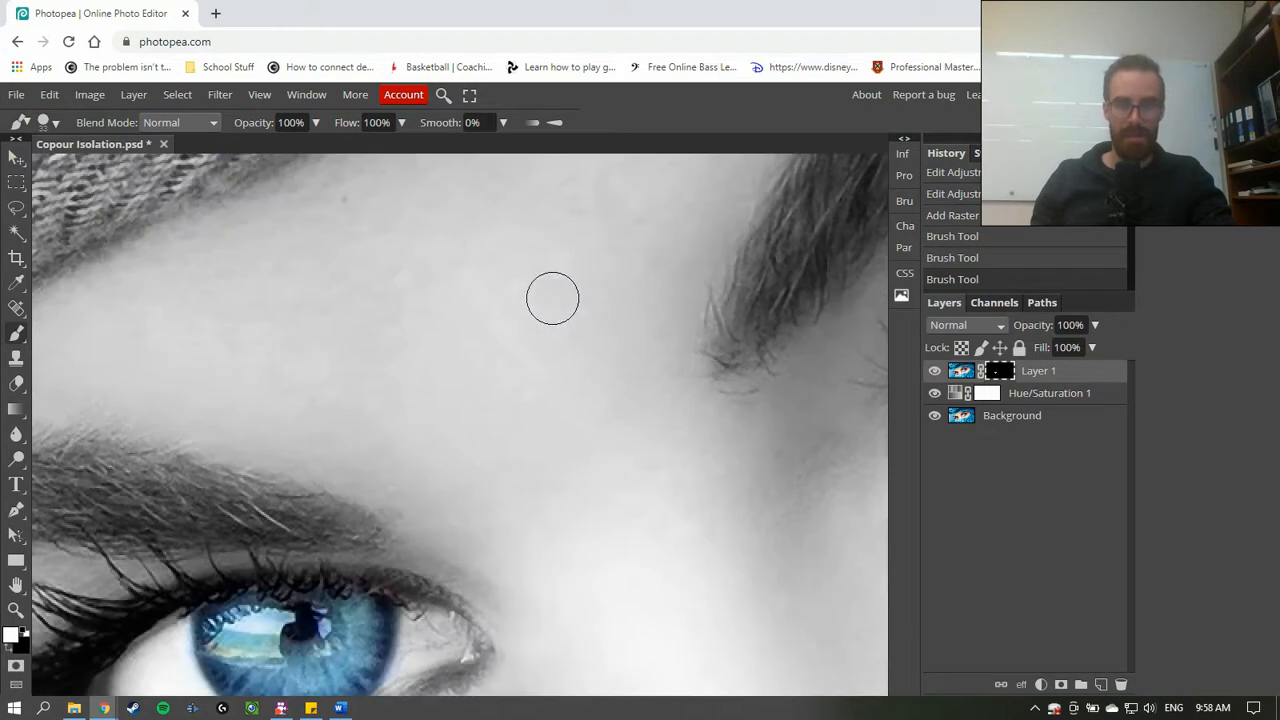
{"action": "scroll", "coordinate": [556, 302], "scroll_direction": "down", "scroll_amount": 5}
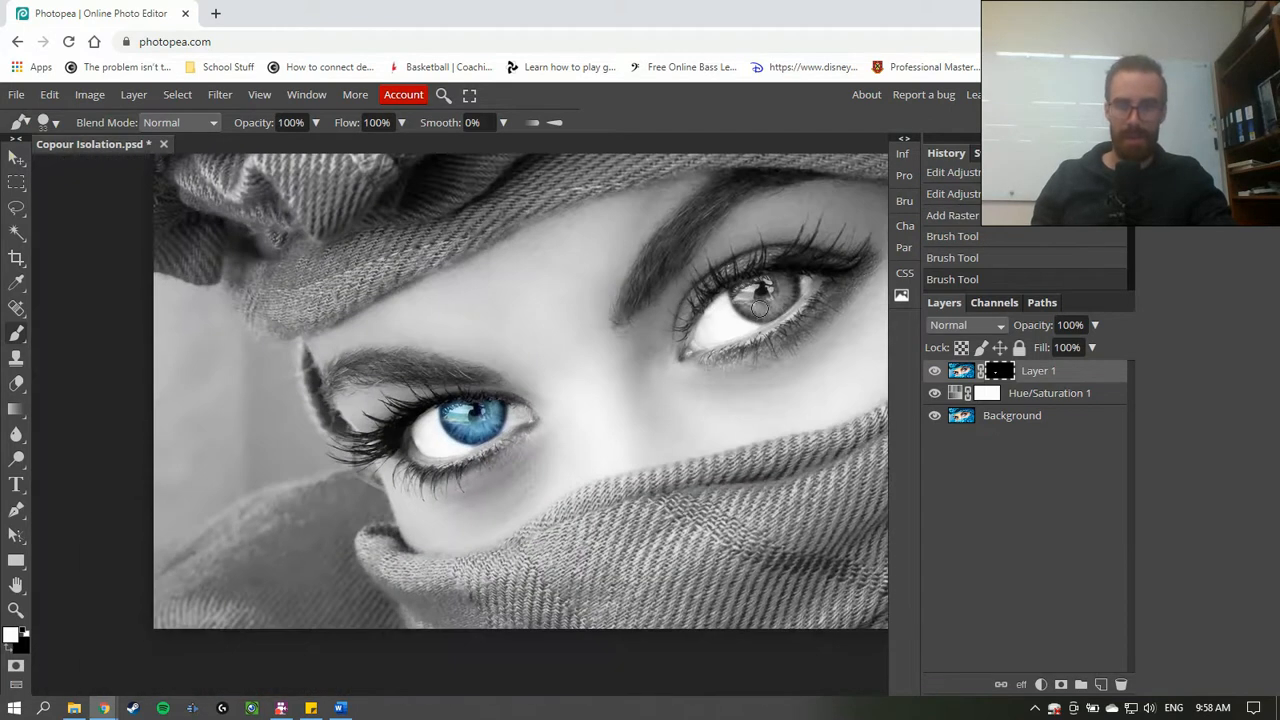
{"action": "scroll", "coordinate": [759, 298], "scroll_direction": "left", "scroll_amount": 2}
{"action": "scroll", "coordinate": [771, 318], "scroll_direction": "right", "scroll_amount": 3}
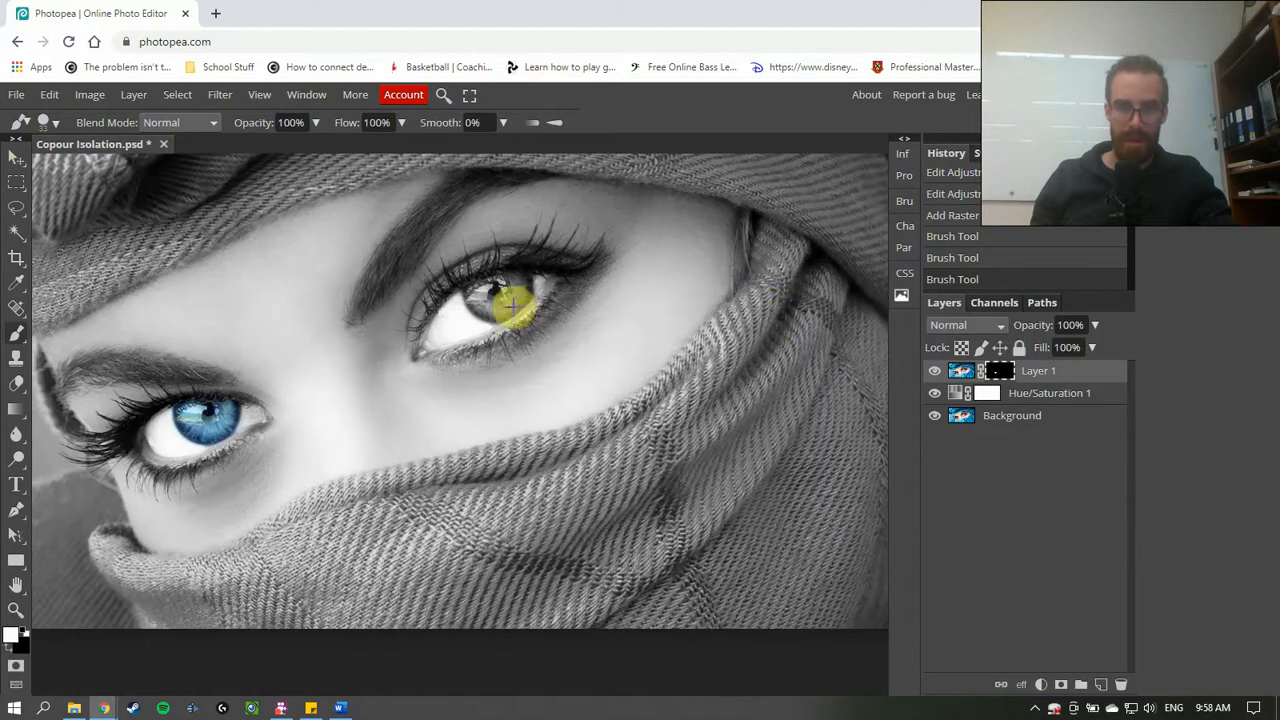
{"action": "scroll", "coordinate": [515, 305], "scroll_direction": "up", "scroll_amount": 3}
{"action": "mouse_move", "coordinate": [490, 290]}
{"action": "left_mouse_down"}
{"action": "mouse_move", "coordinate": [466, 269]}
{"action": "mouse_move", "coordinate": [445, 302]}
{"action": "mouse_move", "coordinate": [339, 252]}
{"action": "mouse_move", "coordinate": [313, 270]}
{"action": "mouse_move", "coordinate": [380, 328]}
{"action": "mouse_move", "coordinate": [445, 348]}
{"action": "mouse_move", "coordinate": [527, 310]}
{"action": "mouse_move", "coordinate": [575, 244]}
{"action": "mouse_move", "coordinate": [586, 192]}
{"action": "mouse_move", "coordinate": [575, 176]}
{"action": "mouse_move", "coordinate": [335, 226]}
{"action": "mouse_move", "coordinate": [319, 238]}
{"action": "mouse_move", "coordinate": [520, 227]}
{"action": "mouse_move", "coordinate": [306, 275]}
{"action": "mouse_move", "coordinate": [326, 228]}
{"action": "mouse_move", "coordinate": [485, 172]}
{"action": "mouse_move", "coordinate": [528, 172]}
{"action": "mouse_move", "coordinate": [478, 262]}
{"action": "left_mouse_up"}
{"action": "scroll", "coordinate": [466, 278], "scroll_direction": "right", "scroll_amount": 3}
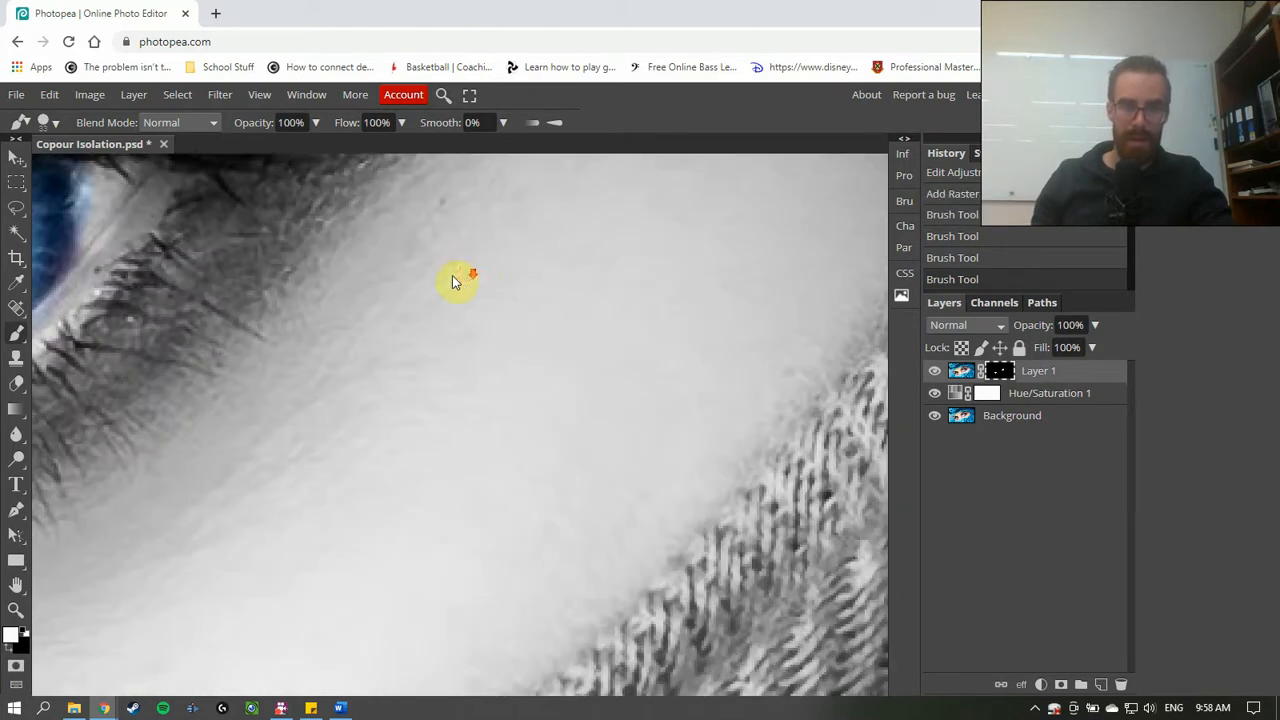
{"action": "scroll", "coordinate": [412, 330], "scroll_direction": "down", "scroll_amount": 5}
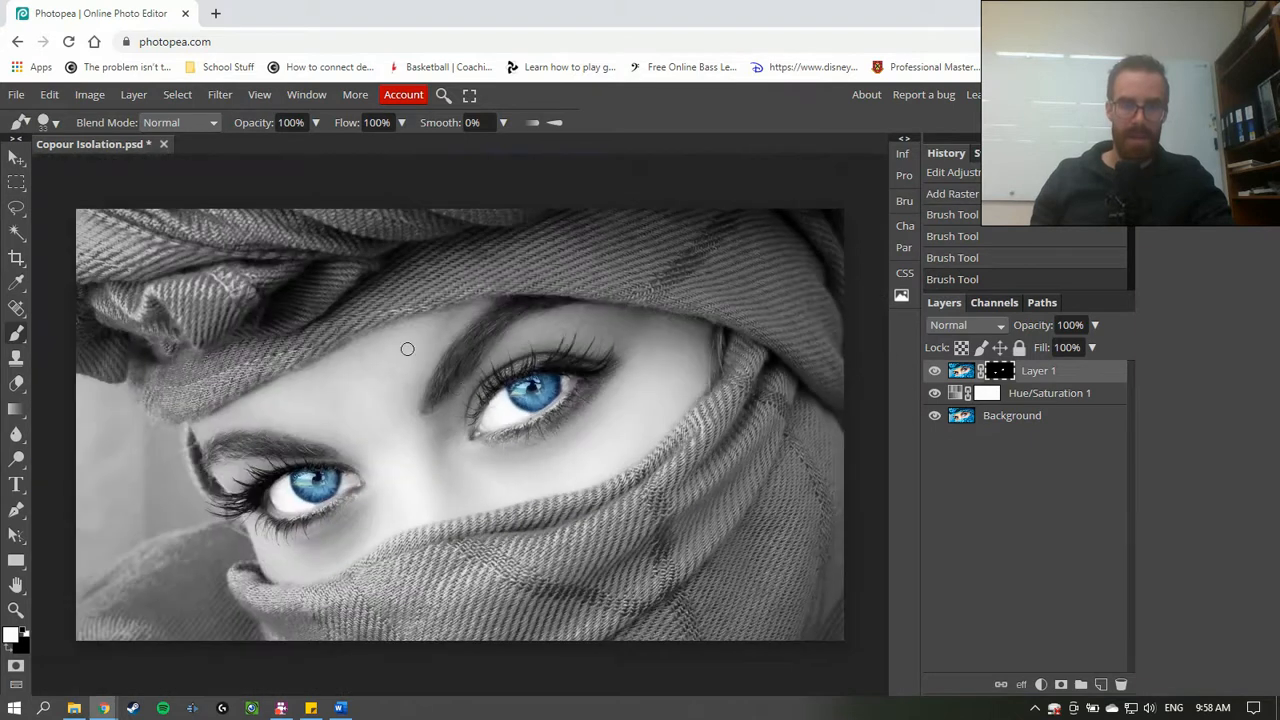